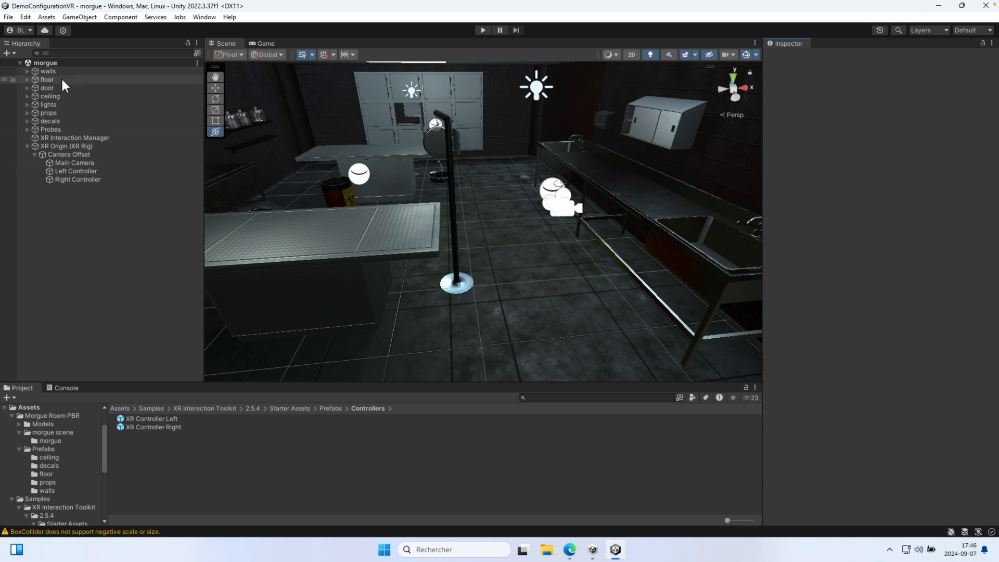
# - Add an action-based XR Locomotion System to the scene and reset its transform
pyautogui.rightClick(71, 236)
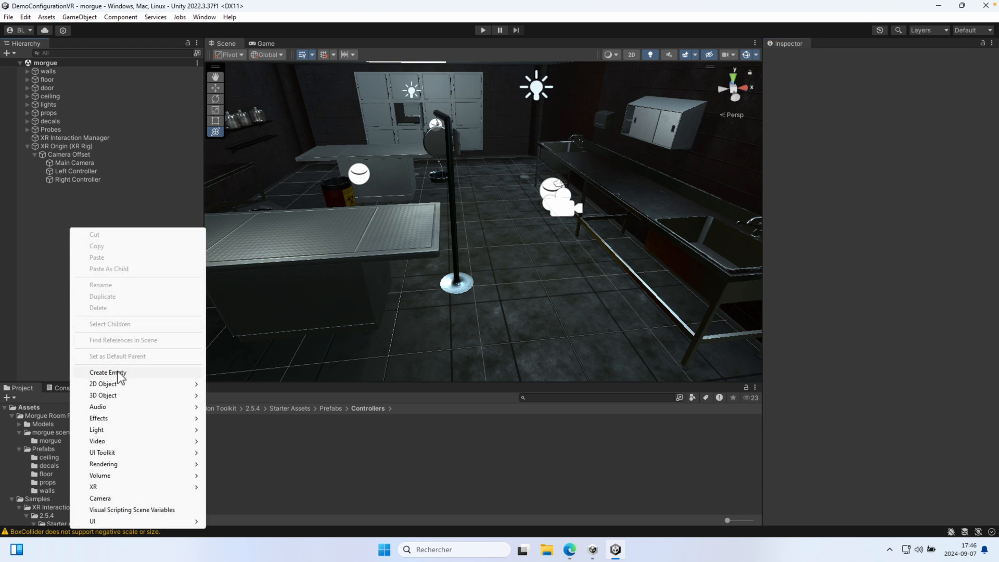
pyautogui.moveTo(144, 487)
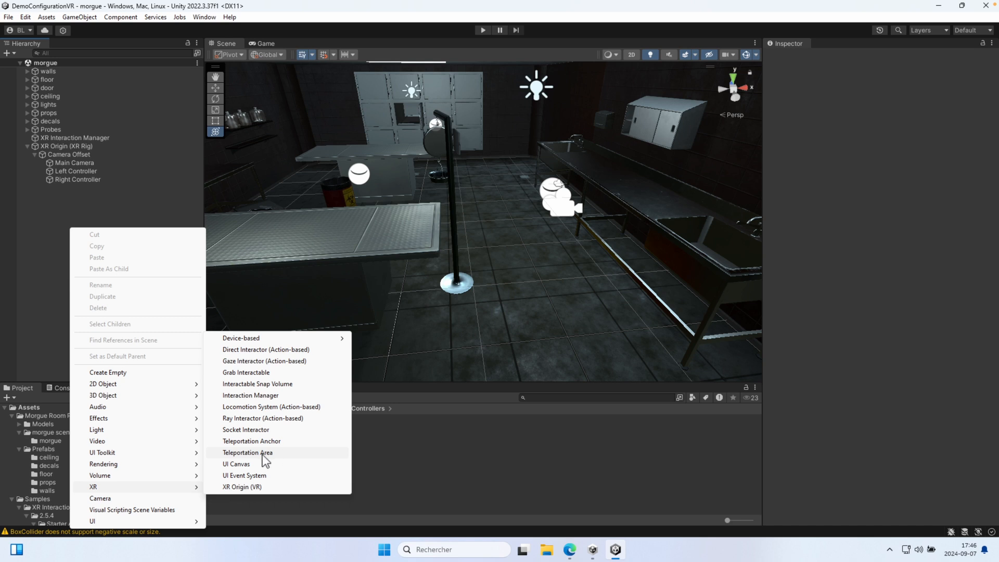
pyautogui.click(268, 407)
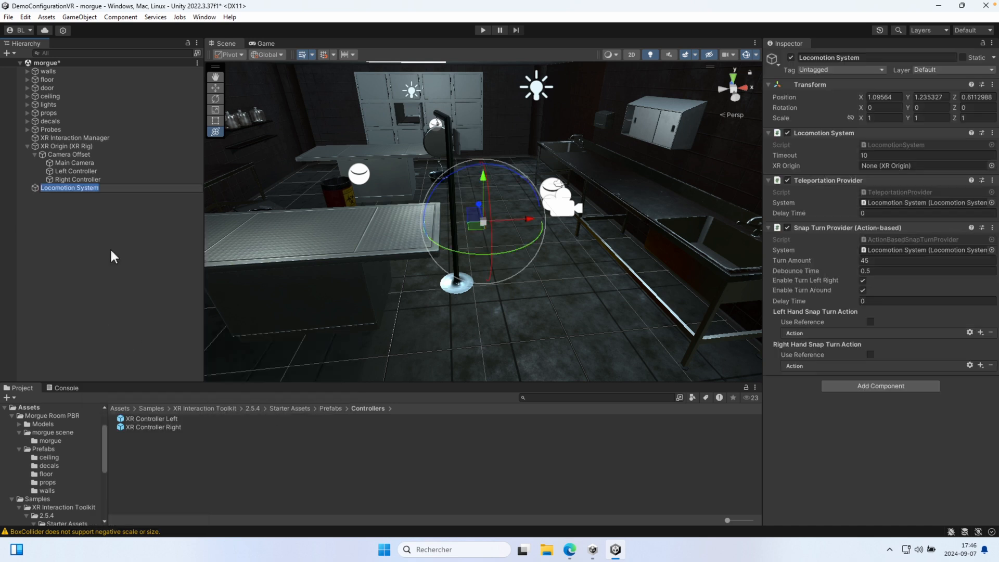
pyautogui.rightClick(827, 79)
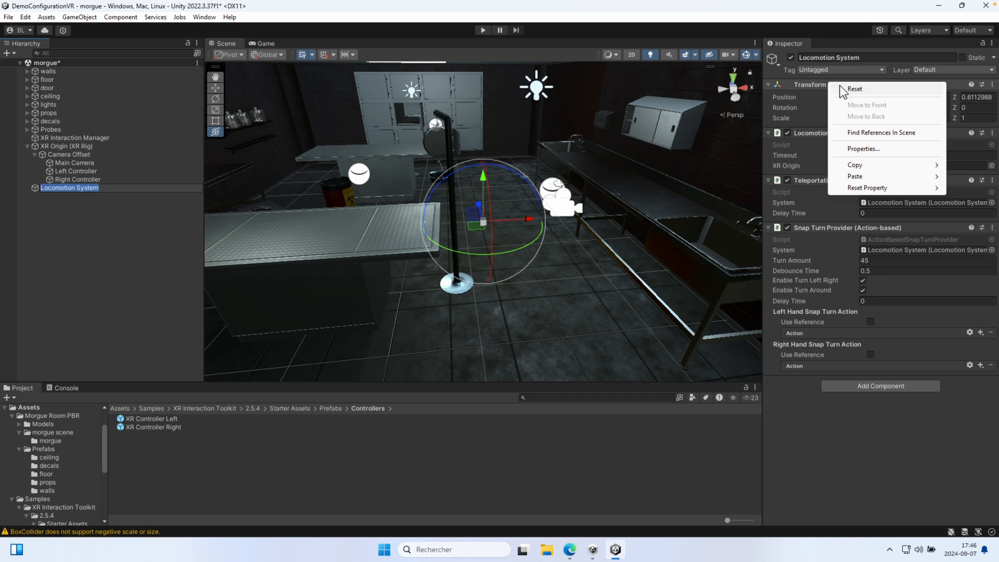
pyautogui.click(838, 87)
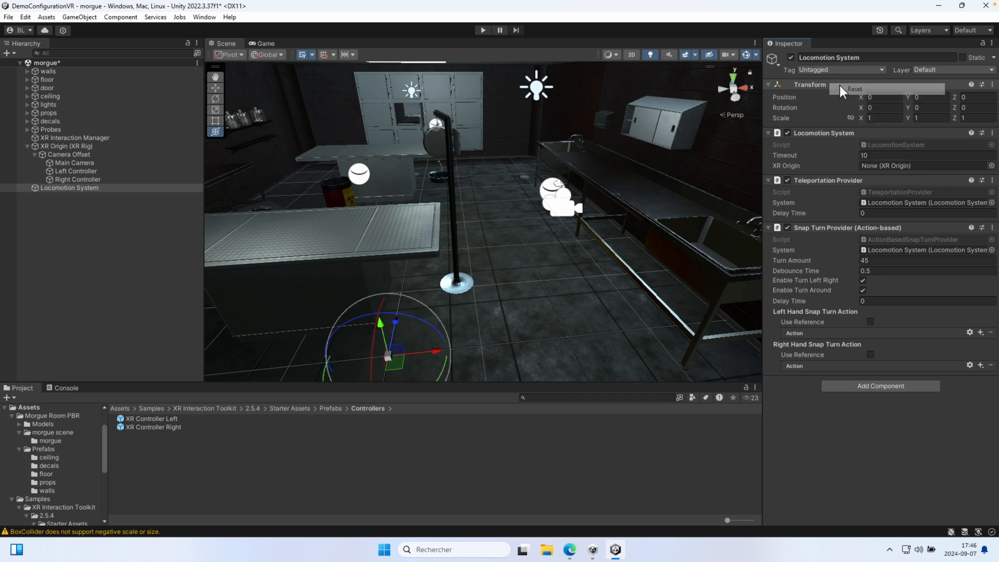
# - Assign the scene's XR Origin (XR Rig) as the XR Origin of the Locomotion System component
pyautogui.click(78, 187)
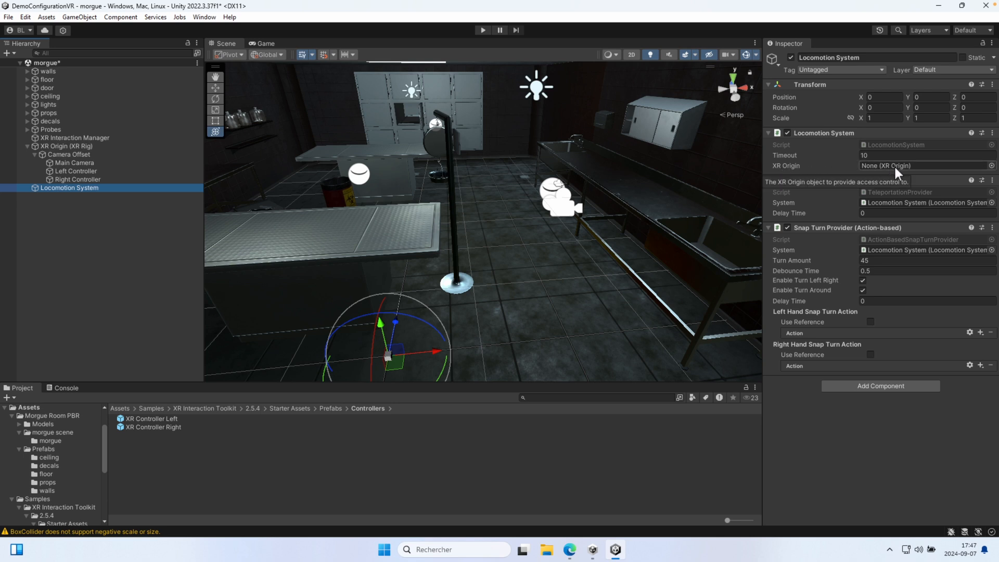
pyautogui.click(788, 166)
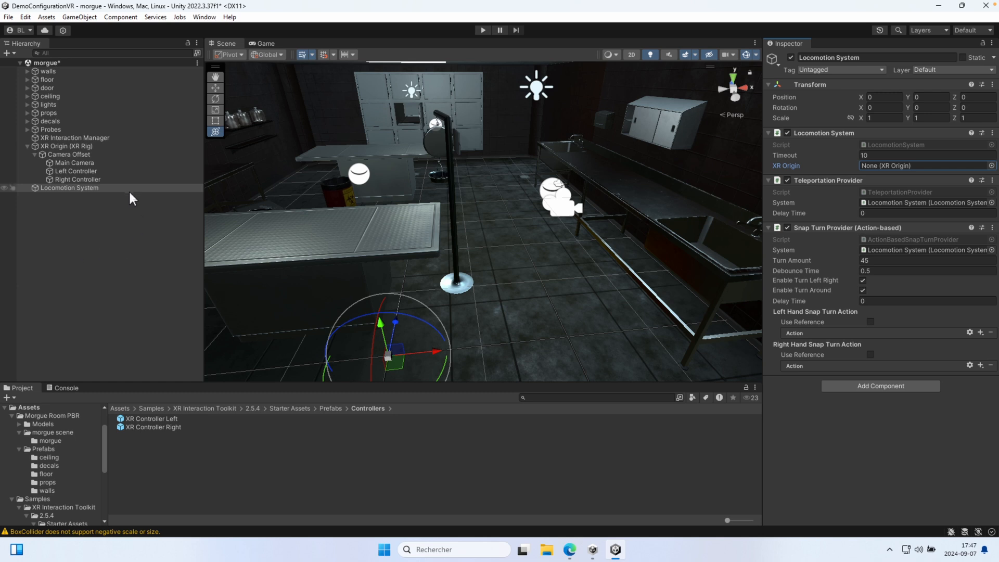
pyautogui.moveTo(66, 146); pyautogui.dragTo(904, 165)
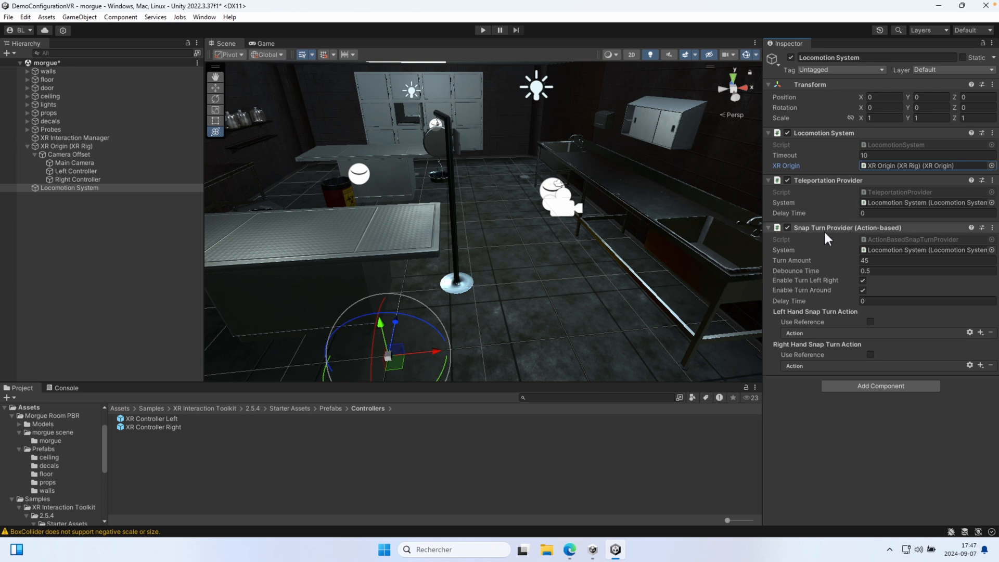
# - Enable Use Reference for the Left Hand Snap Turn Action and assign XRI LeftHand Locomotion/Snap Turn
pyautogui.moveTo(828, 261)
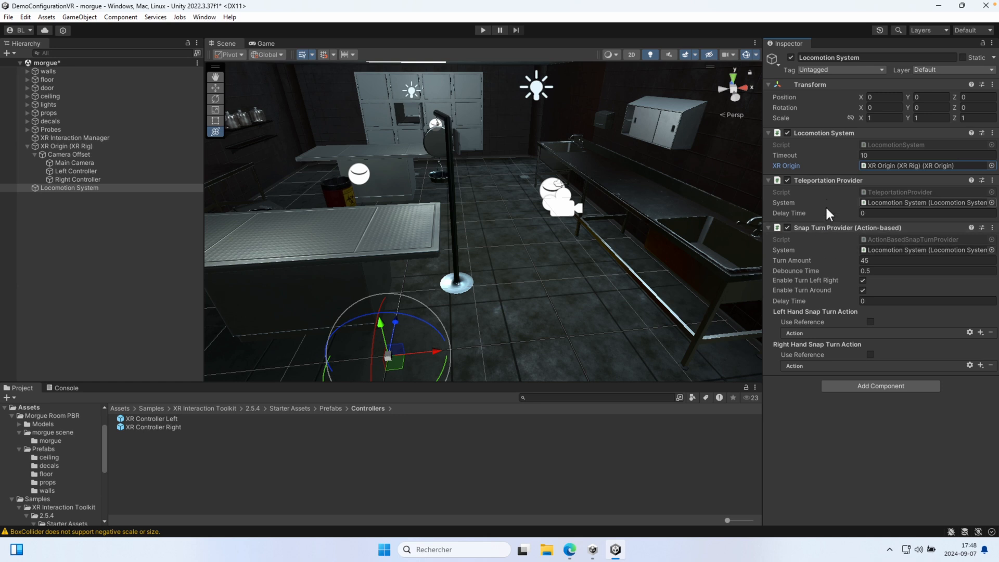
pyautogui.click(870, 322)
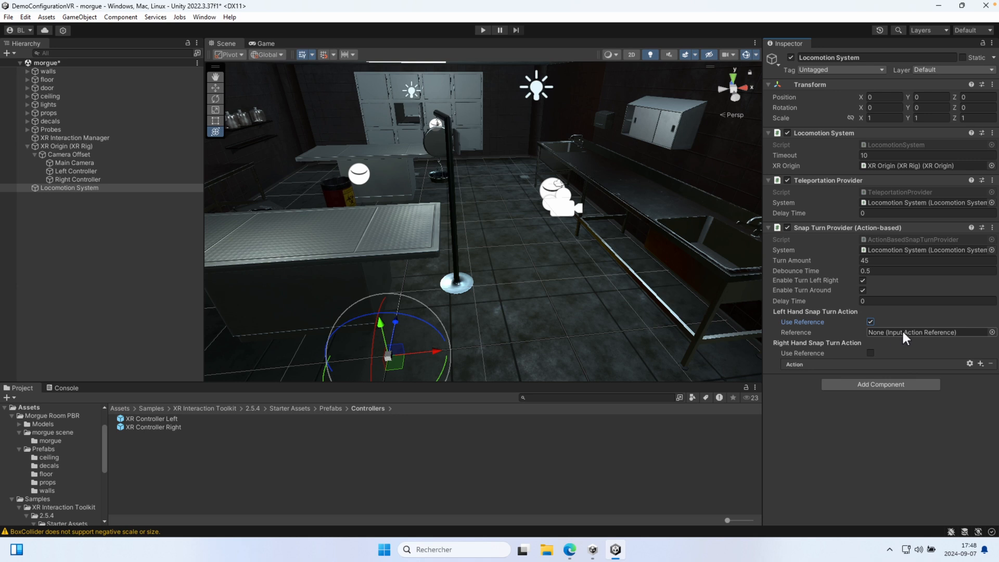
pyautogui.click(992, 332)
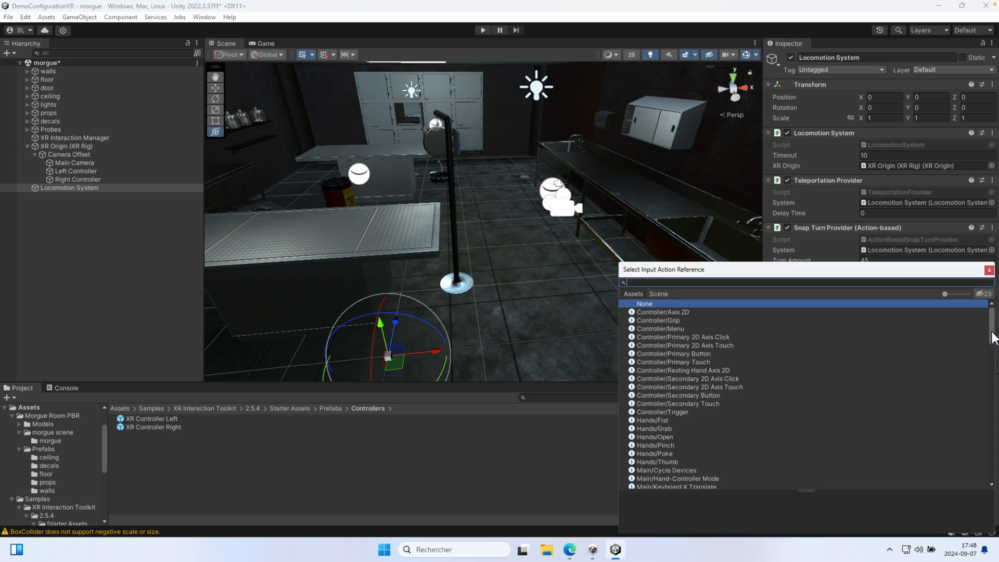
pyautogui.moveTo(807, 267); pyautogui.dragTo(572, 140)
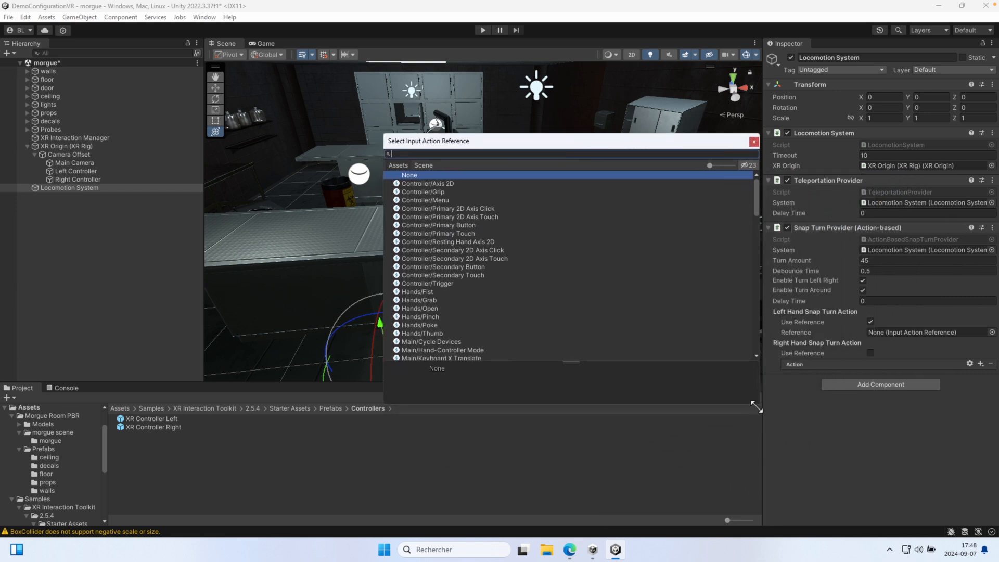
pyautogui.moveTo(755, 405); pyautogui.dragTo(813, 518)
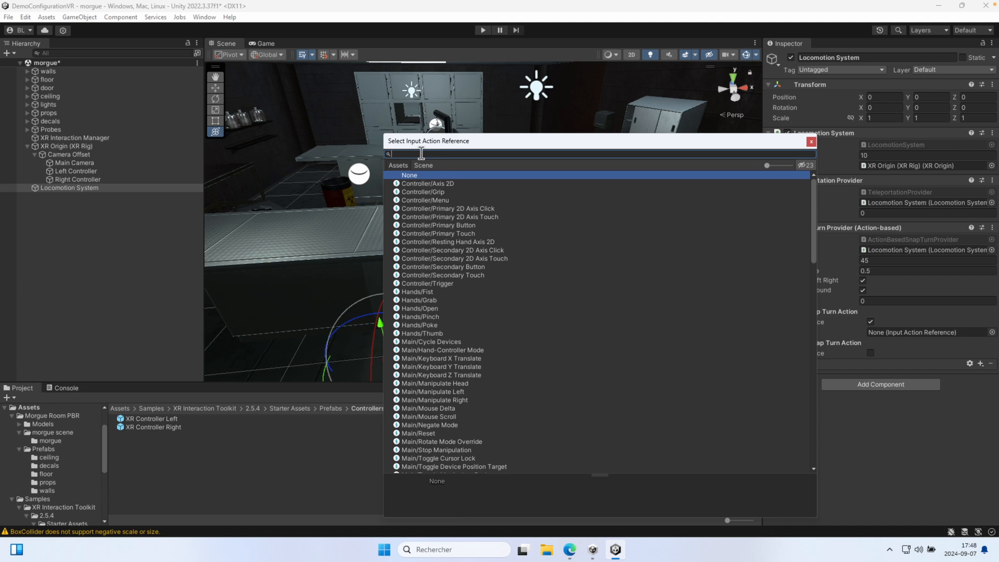
pyautogui.write('left')
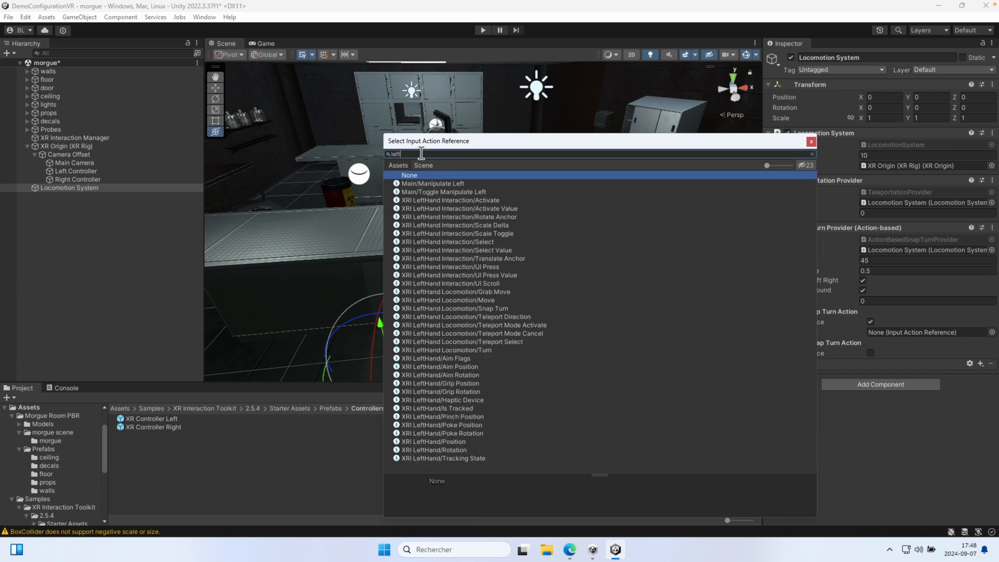
pyautogui.click(488, 309)
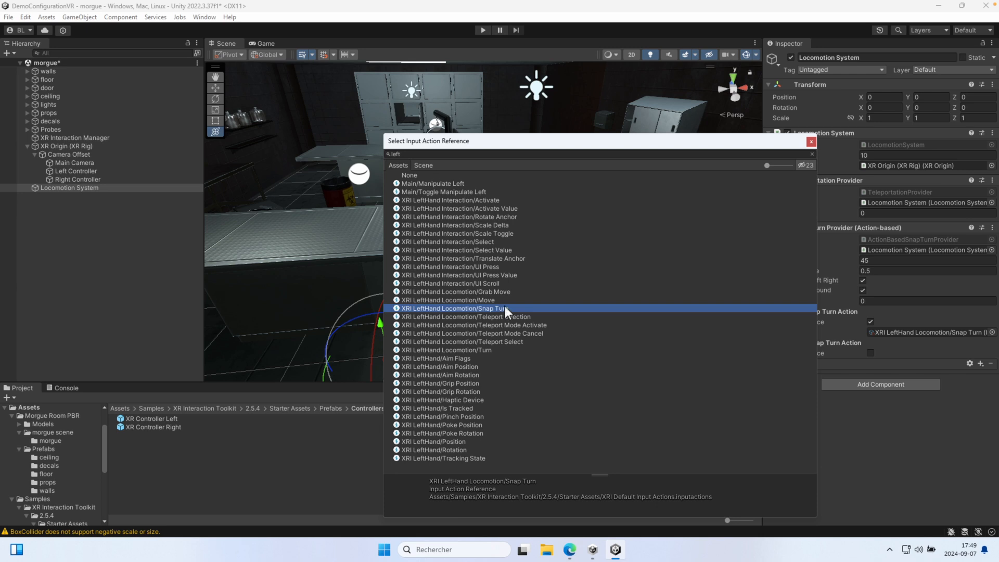
pyautogui.doubleClick(505, 308)
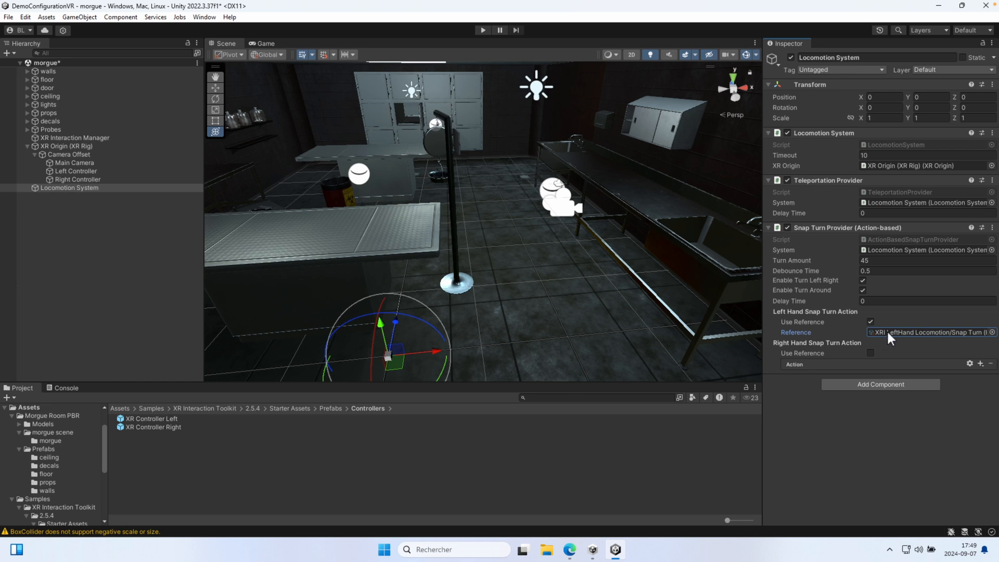
# - Enable Use Reference for the Right Hand Snap Turn Action and assign XRI RightHand Locomotion/Snap Turn
pyautogui.click(871, 354)
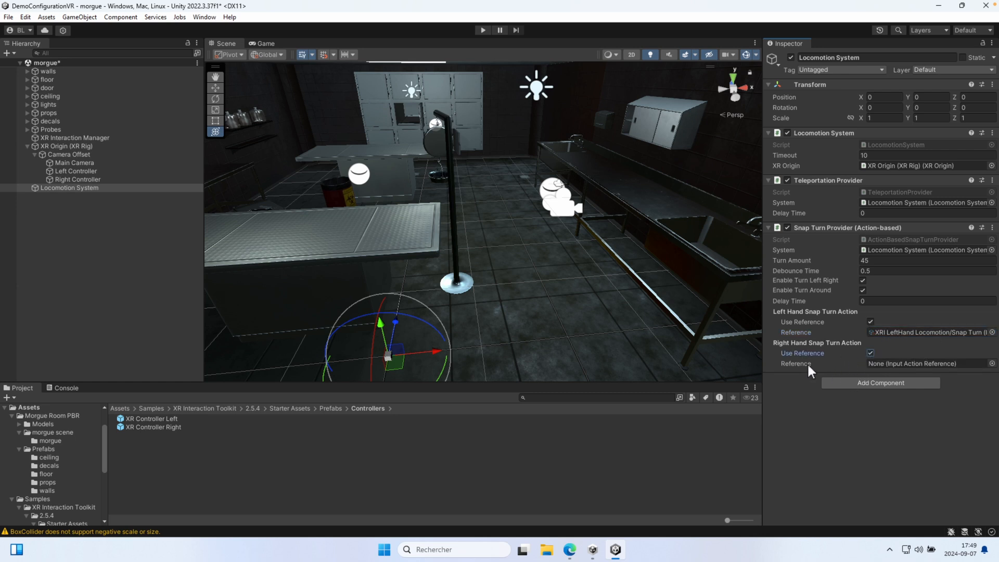
pyautogui.click(992, 363)
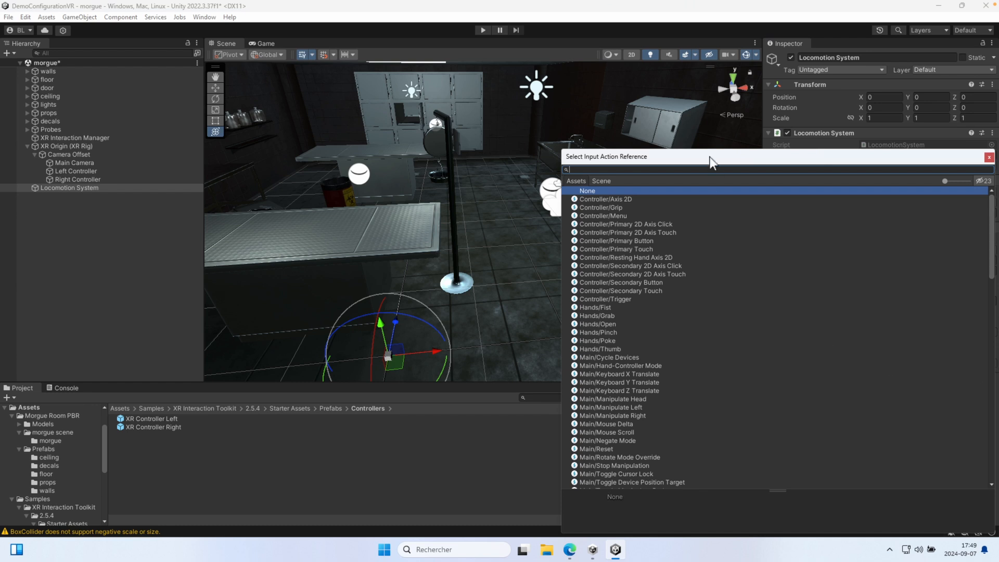
pyautogui.moveTo(709, 158); pyautogui.dragTo(458, 111)
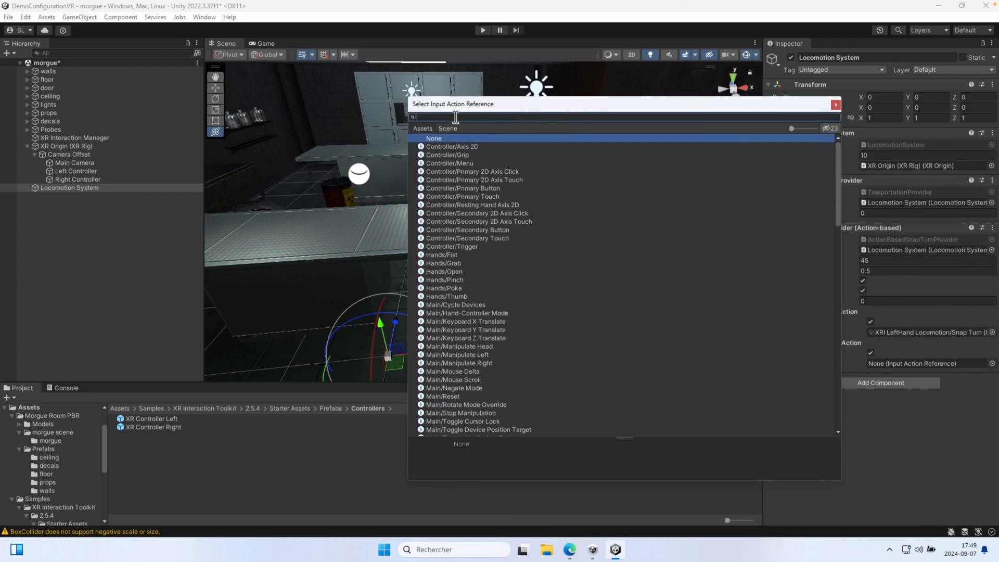
pyautogui.write('right')
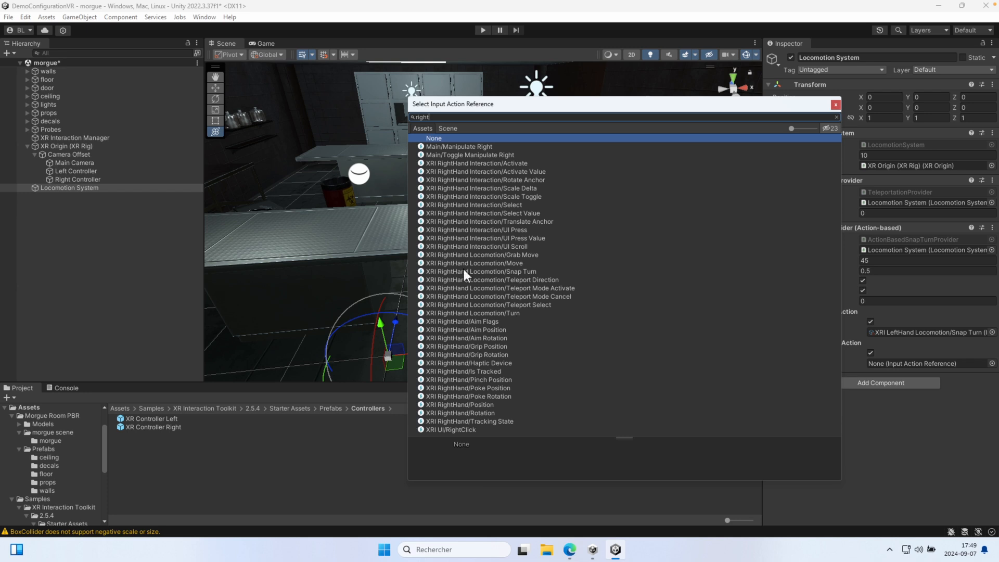
pyautogui.click(523, 271)
pyautogui.doubleClick(532, 272)
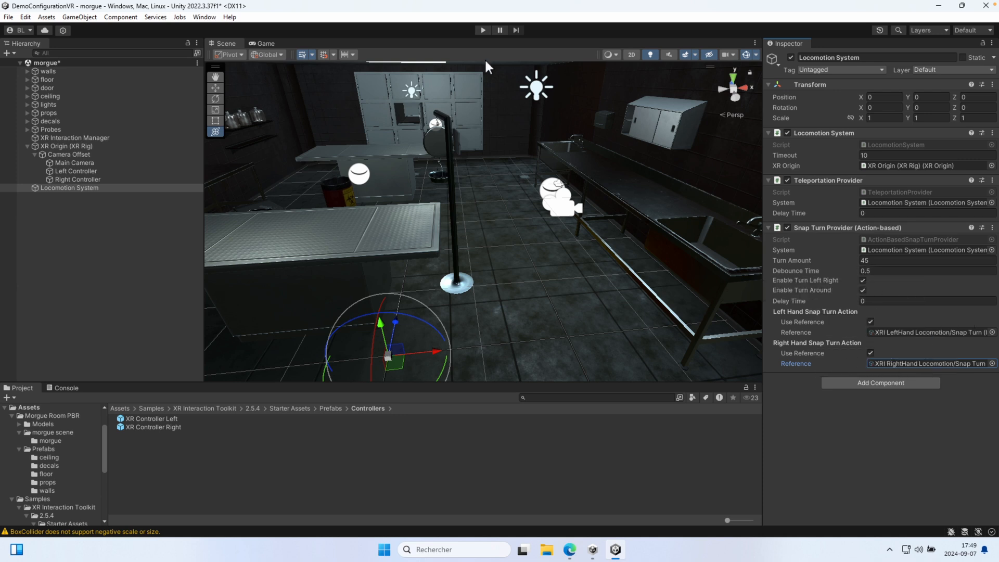
# - Run the scene and test snap turning left and right with the simulated right controller
pyautogui.click(481, 30)
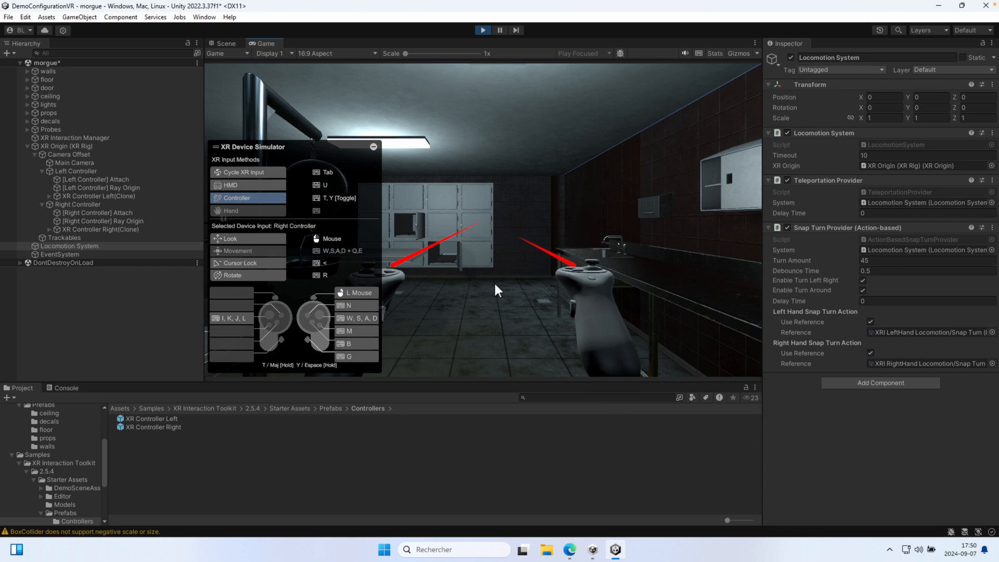
pyautogui.press('a')
pyautogui.press('a')
pyautogui.press('a')
pyautogui.press('a')
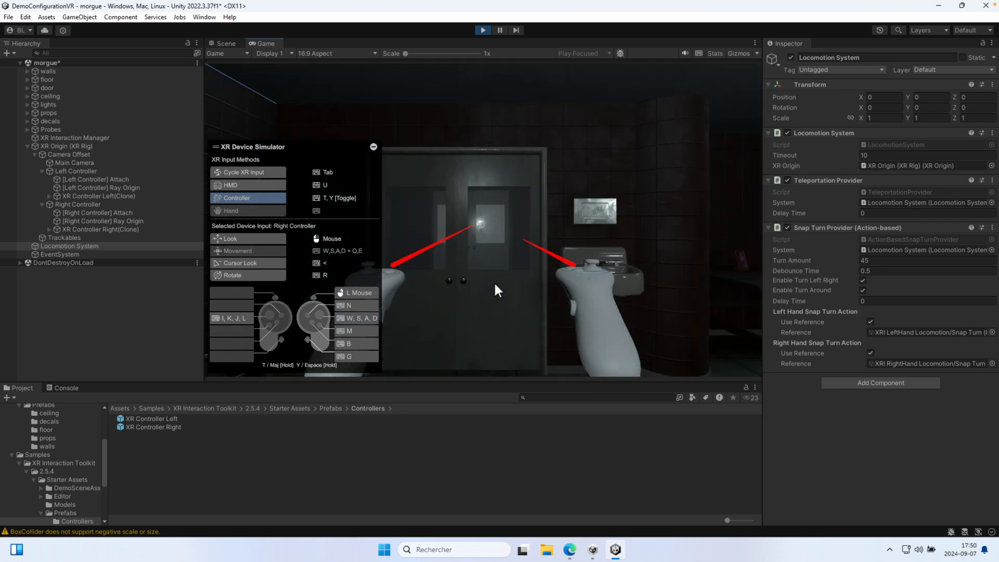
pyautogui.press('a')
pyautogui.press('a')
pyautogui.press('a')
pyautogui.press('a')
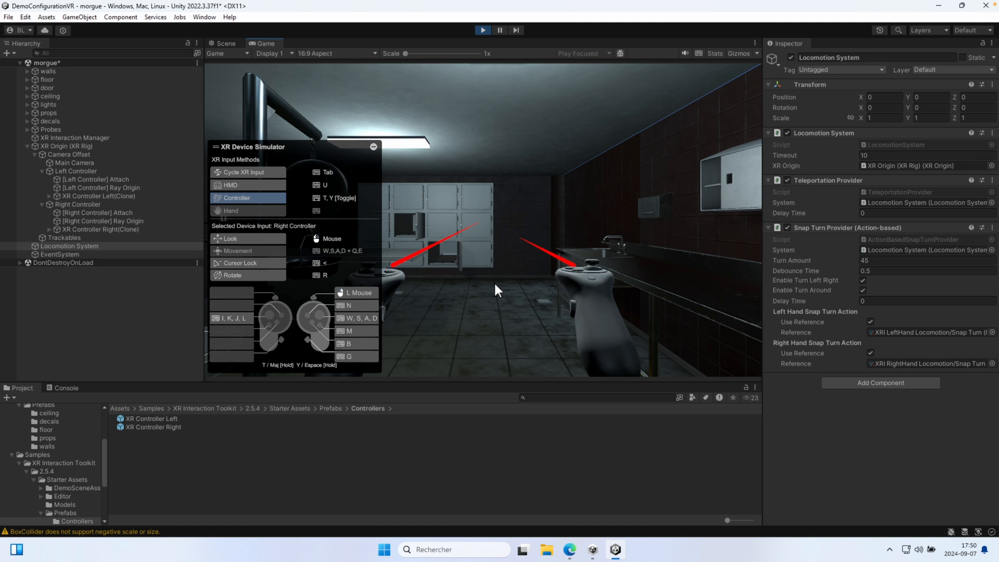
pyautogui.press('a')
pyautogui.press('a')
pyautogui.press('a')
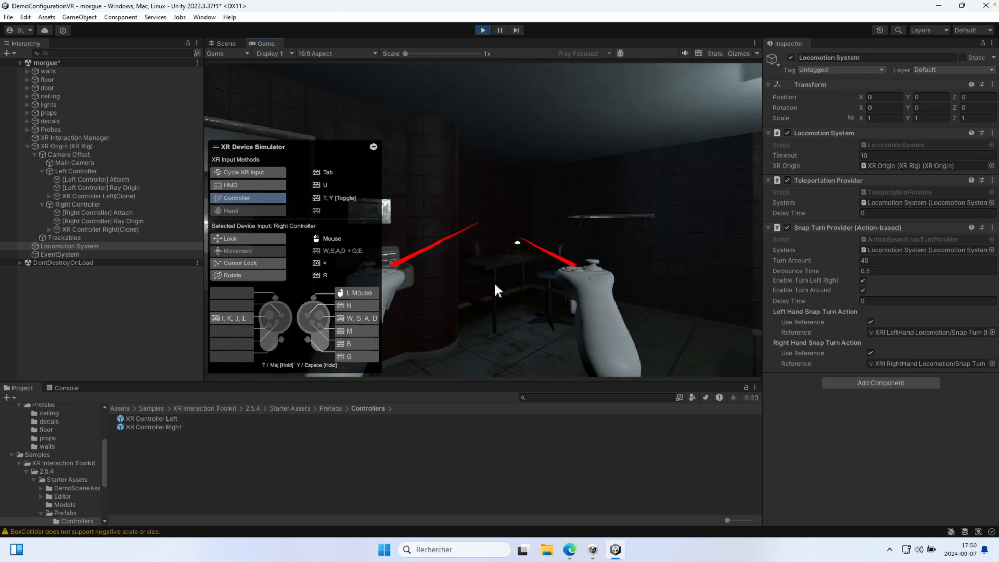
pyautogui.press('d')
pyautogui.press('d')
pyautogui.press('d')
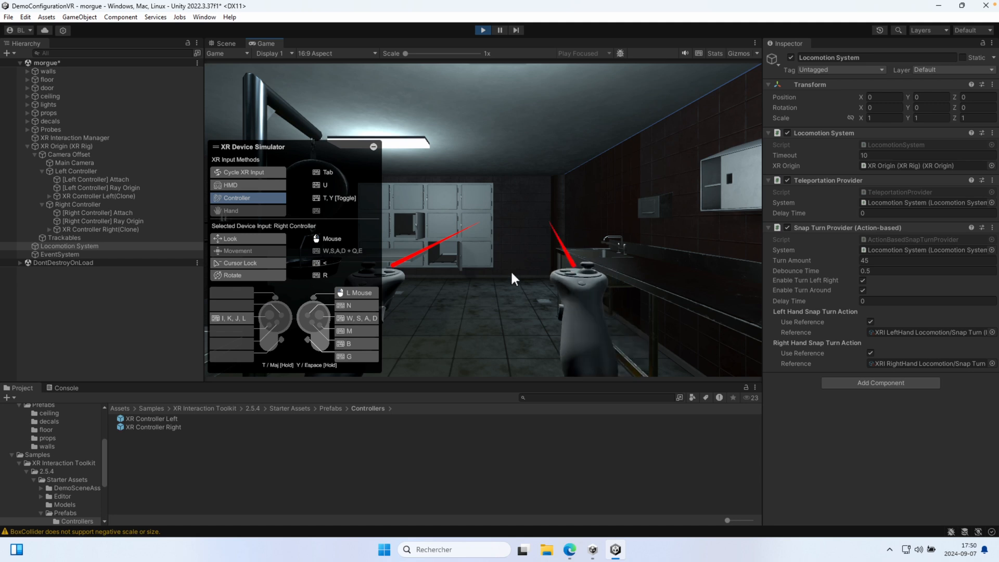
pyautogui.press('a')
pyautogui.press('a')
pyautogui.press('a')
pyautogui.press('a')
pyautogui.press('a')
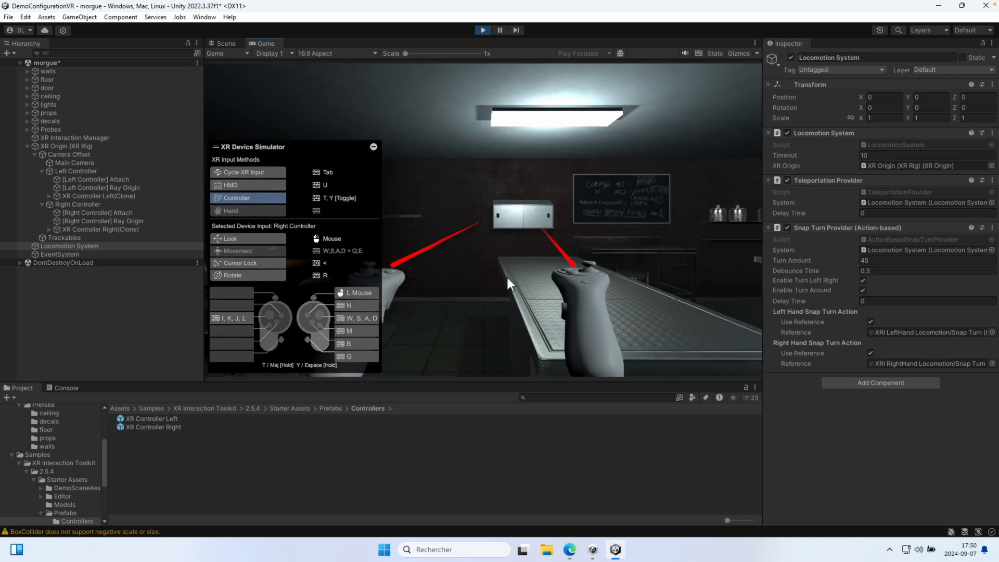
pyautogui.press('a')
pyautogui.press('a')
pyautogui.press('a')
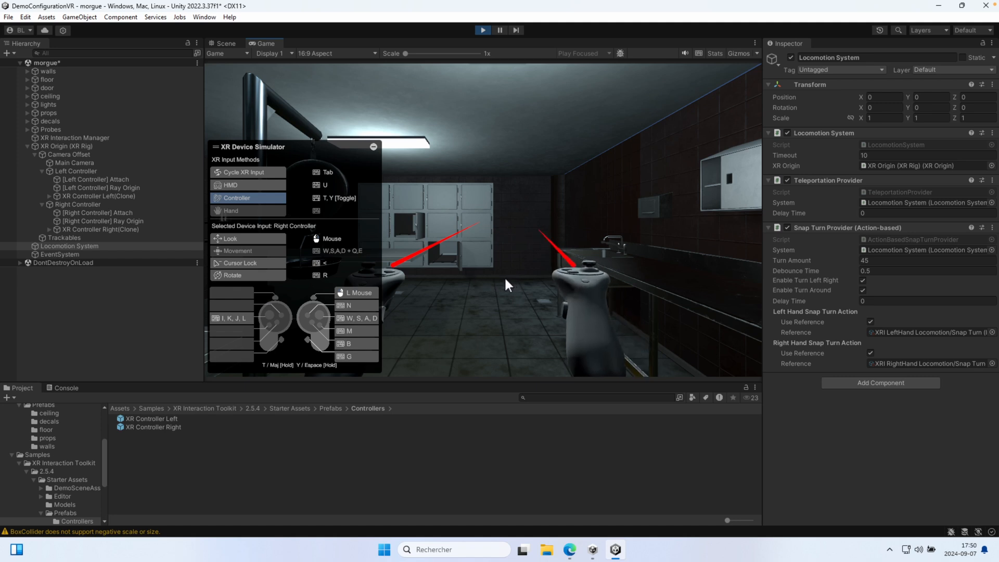
pyautogui.press('a')
# - Test the turn-around with the simulated right controller, combined with side turns, and end play mode
pyautogui.press('s')
pyautogui.press('s')
pyautogui.press('s')
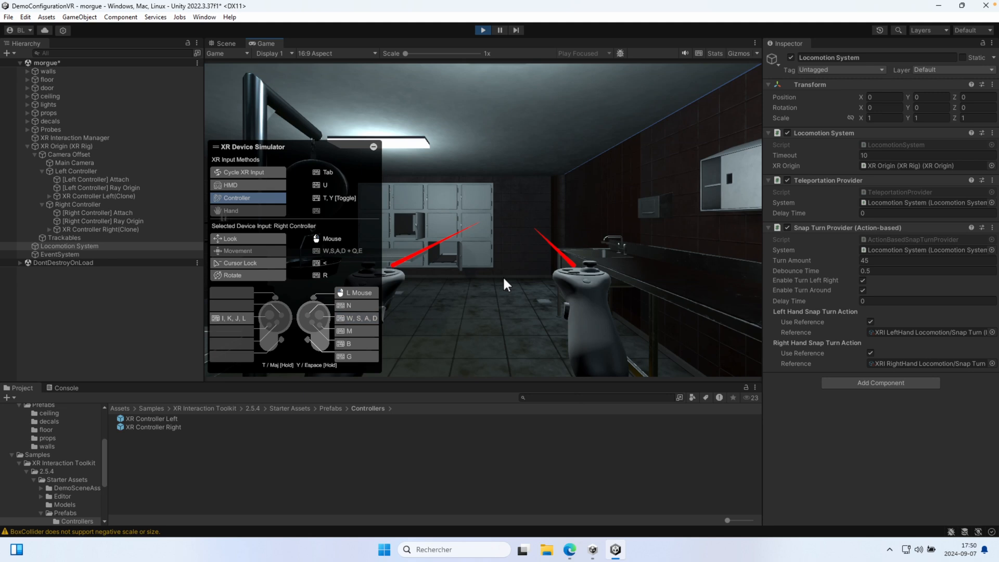
pyautogui.press('s')
pyautogui.press('s')
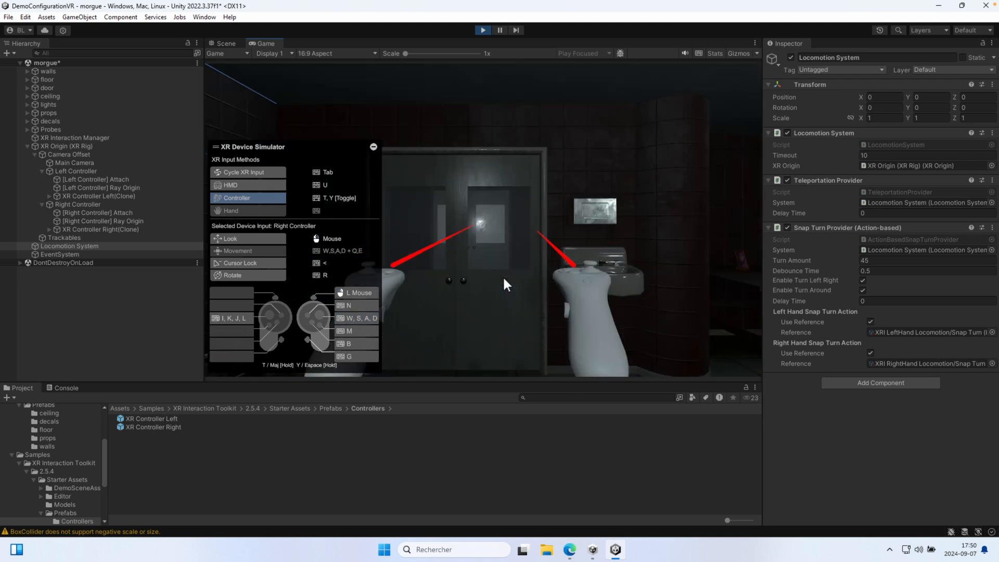
pyautogui.press('d')
pyautogui.press('d')
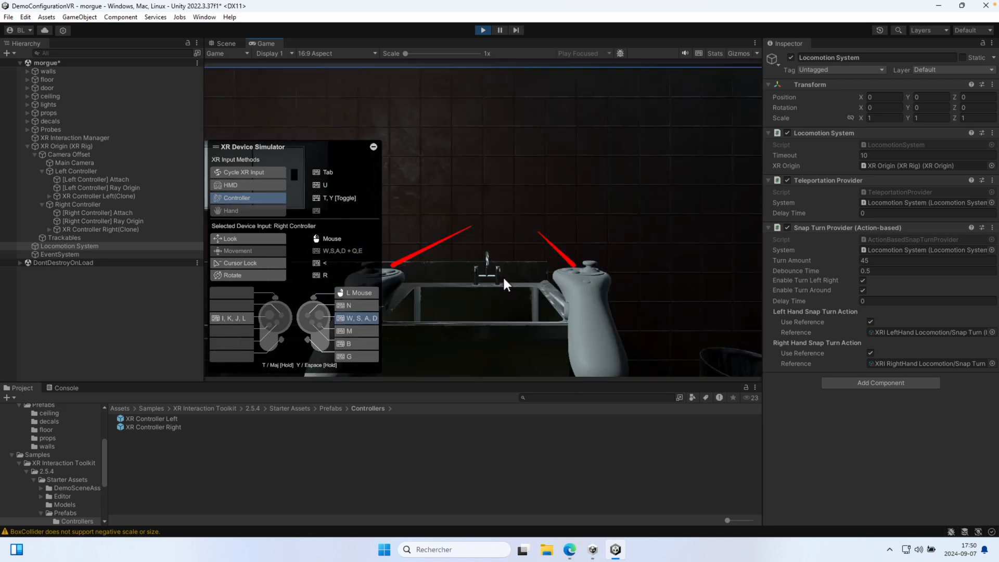
pyautogui.press('a')
pyautogui.press('a')
pyautogui.press('s')
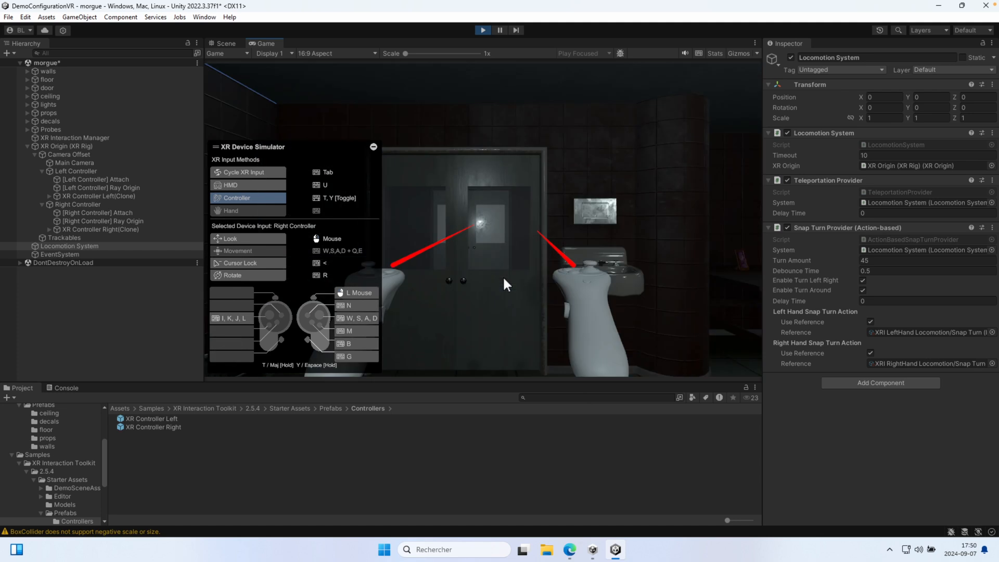
pyautogui.press('s')
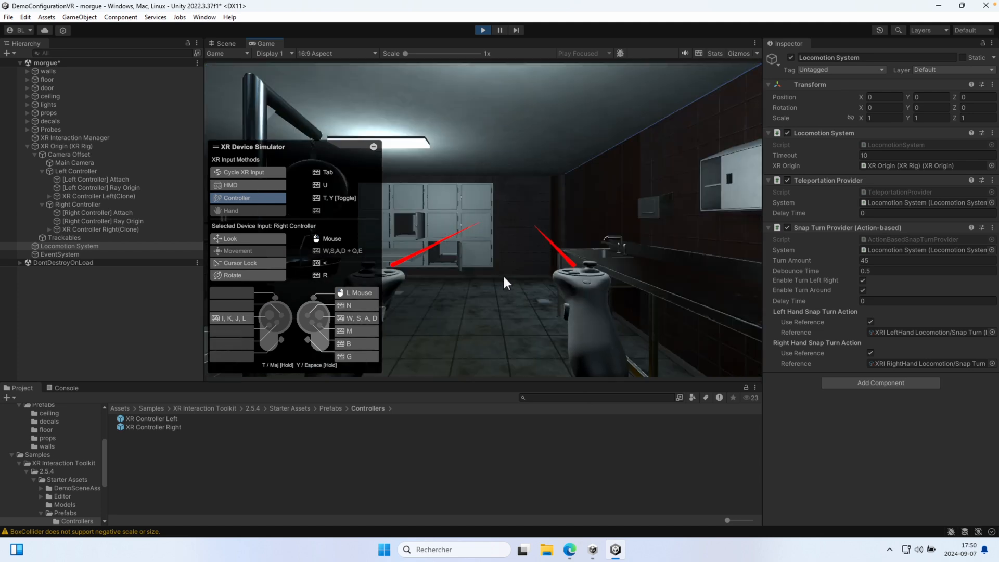
pyautogui.press('y')
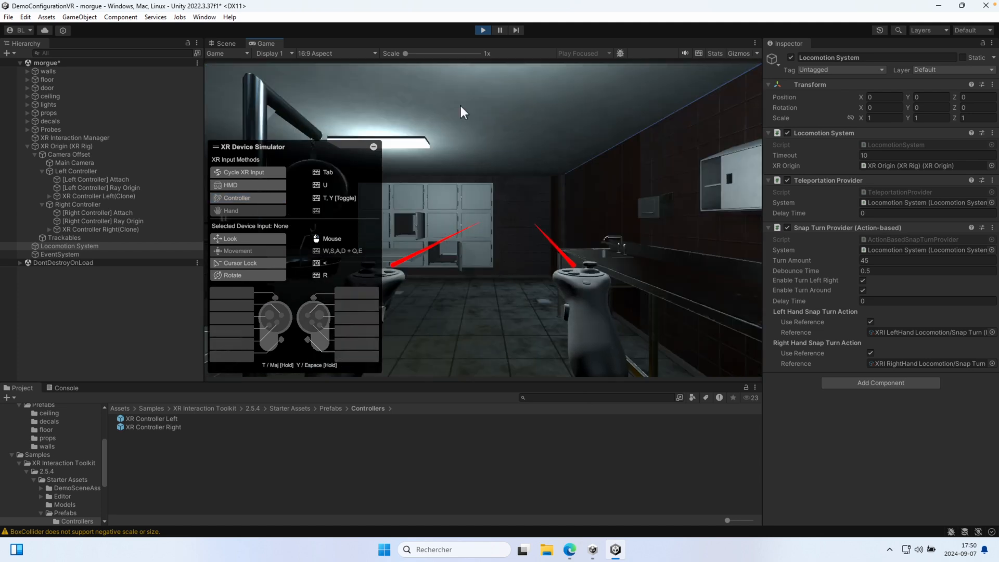
pyautogui.click(482, 30)
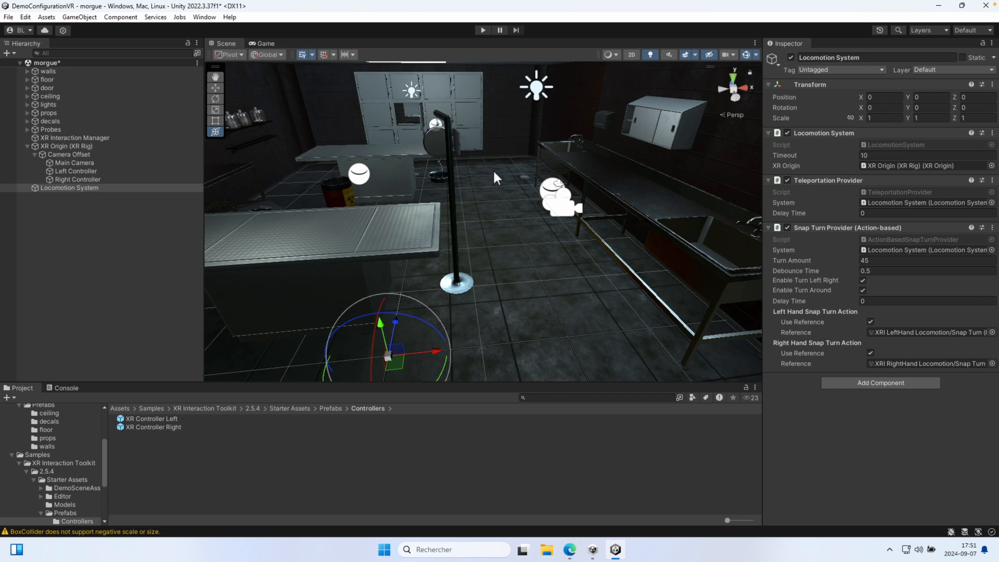
# - Add a Teleportation Area component to the parent floor object that groups the floor tiles
pyautogui.click(27, 79)
pyautogui.click(45, 79)
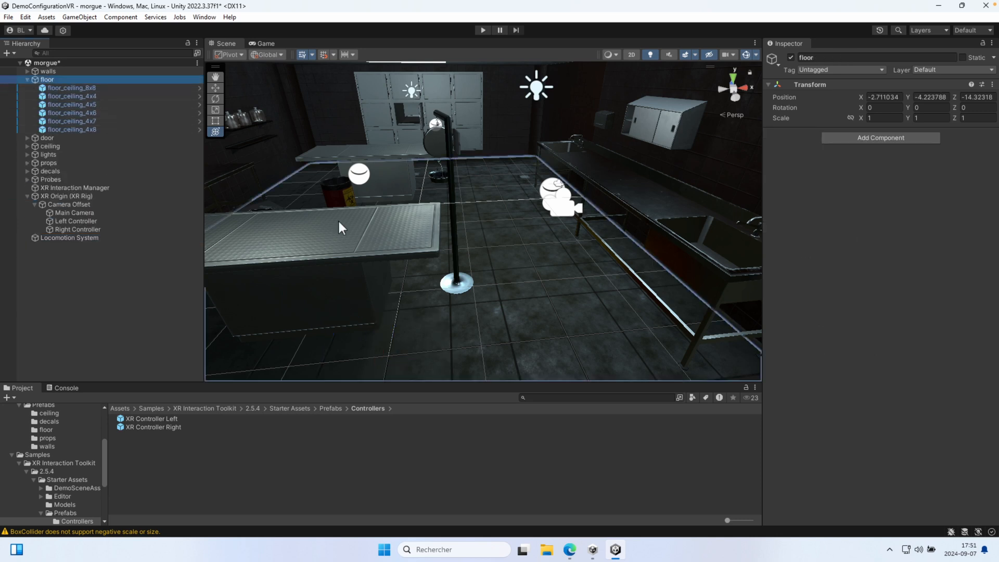
pyautogui.press('f')
pyautogui.keyDown('alt'); pyautogui.moveTo(457, 245); pyautogui.dragTo(510, 223); pyautogui.keyUp('alt')
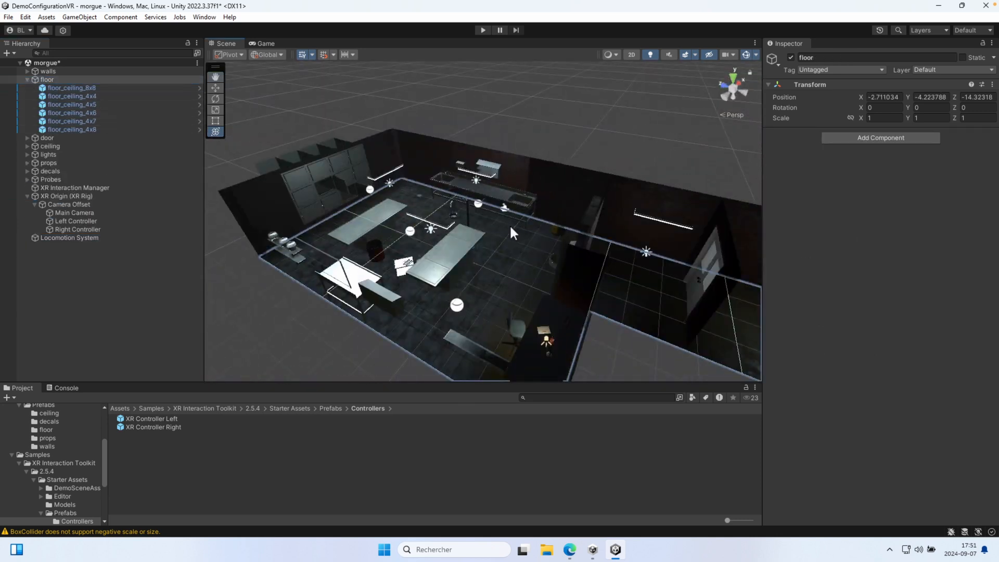
pyautogui.moveTo(542, 247); pyautogui.dragTo(426, 198, button='middle')
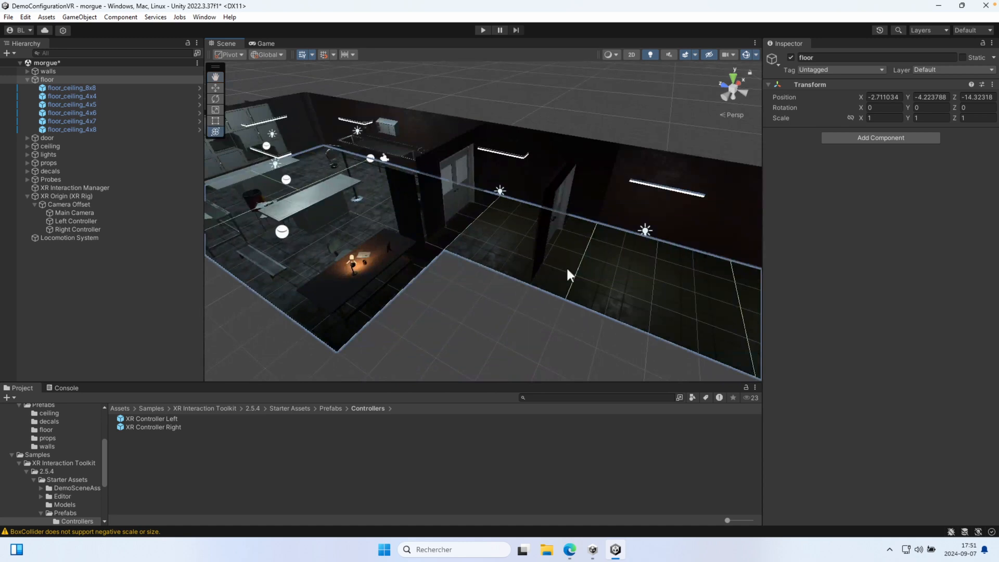
pyautogui.moveTo(631, 292); pyautogui.dragTo(667, 318, button='middle')
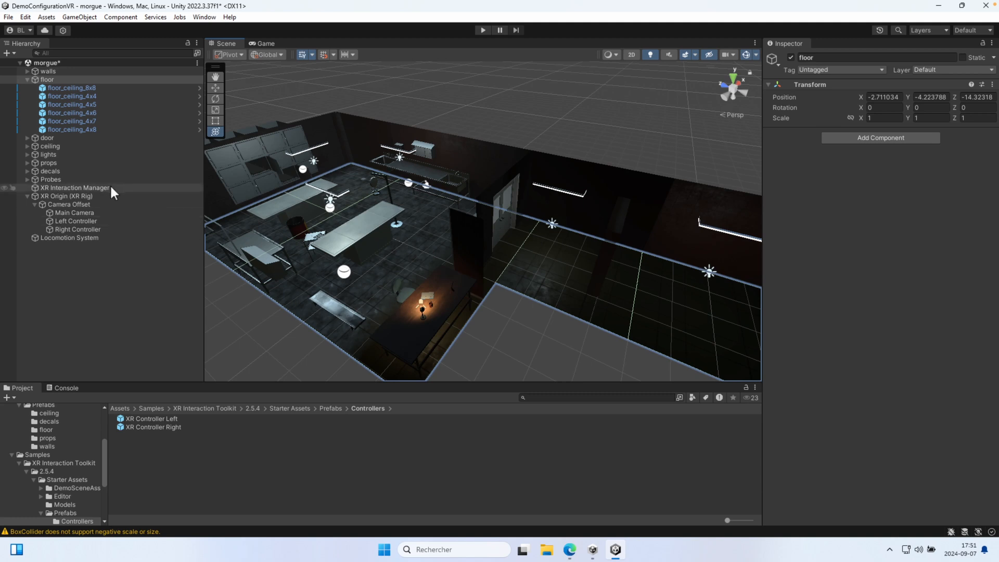
pyautogui.click(47, 79)
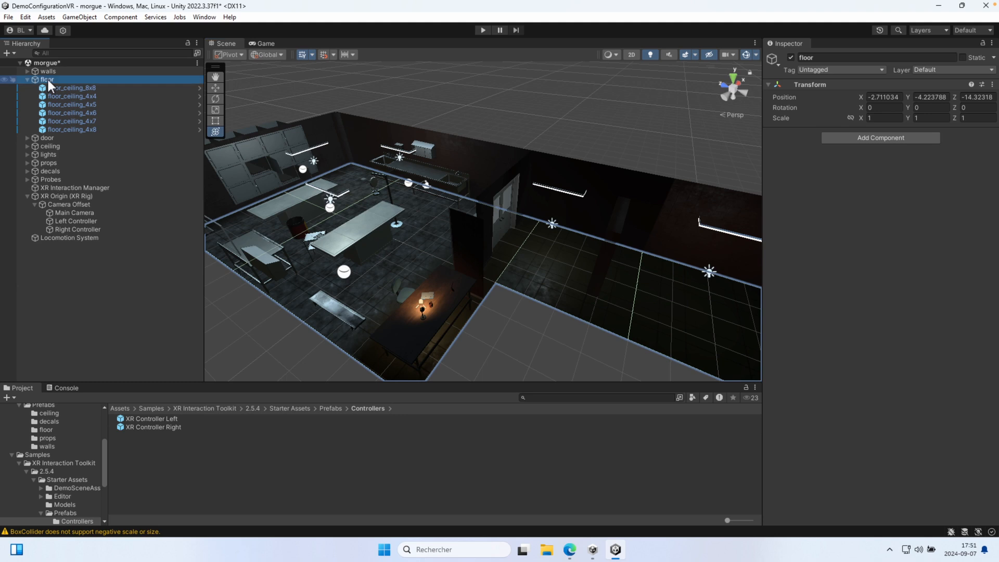
pyautogui.click(867, 138)
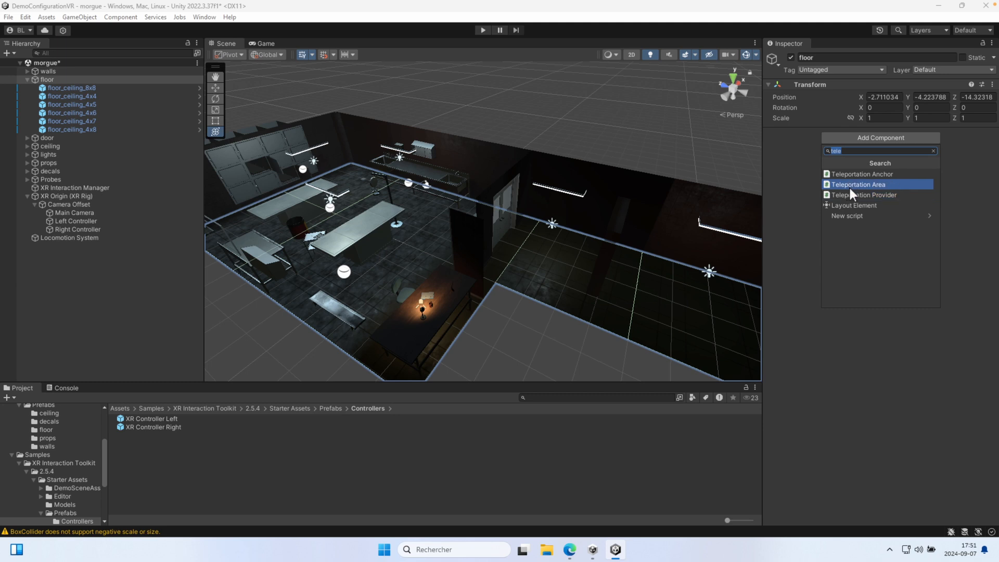
pyautogui.click(909, 184)
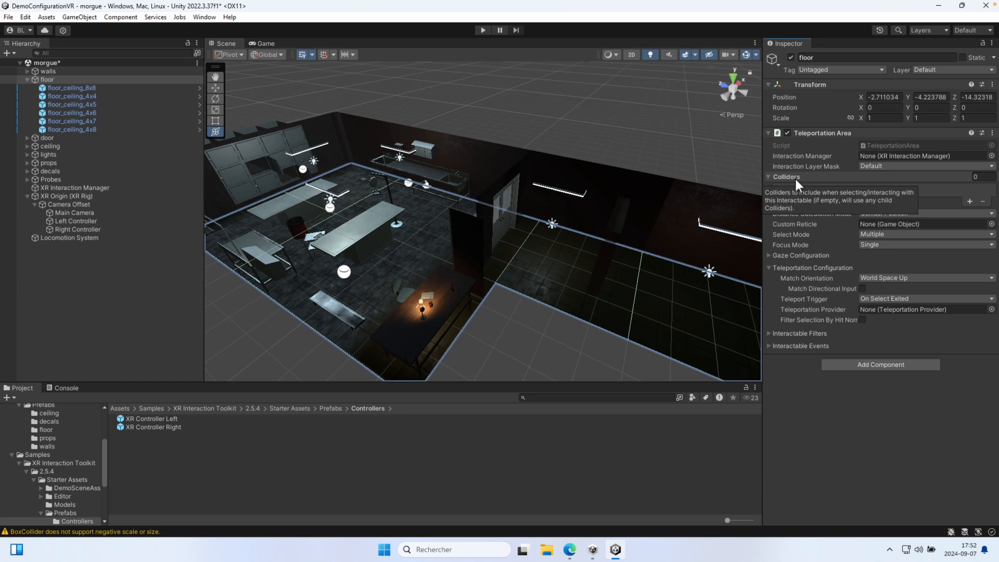
# - Check individual floor tiles, including floor_ceiling_8x8 and floor_ceiling_4x5, for Box Colliders, and collapse the floor's Colliders list
pyautogui.click(82, 88)
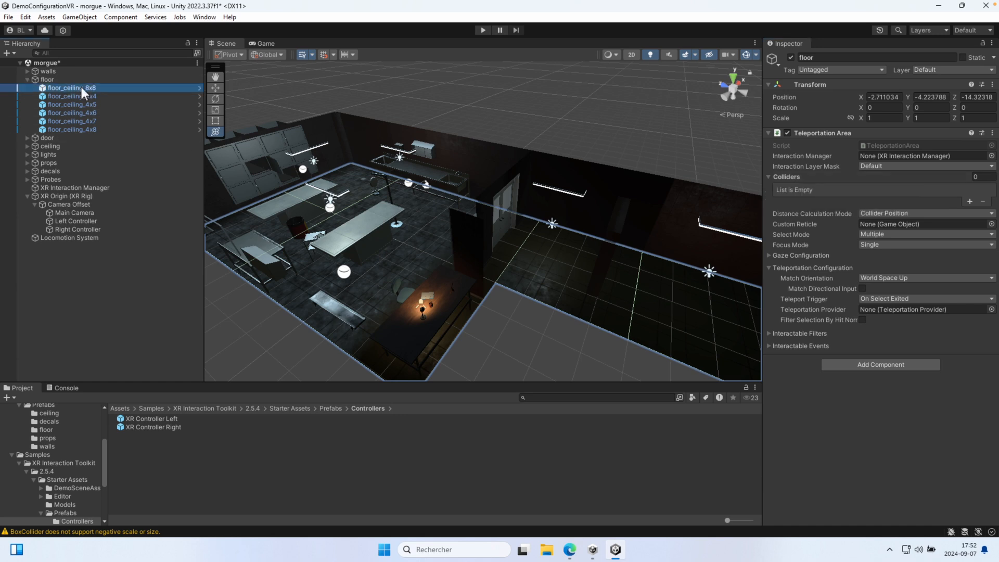
pyautogui.scroll(-3, 872, 441)
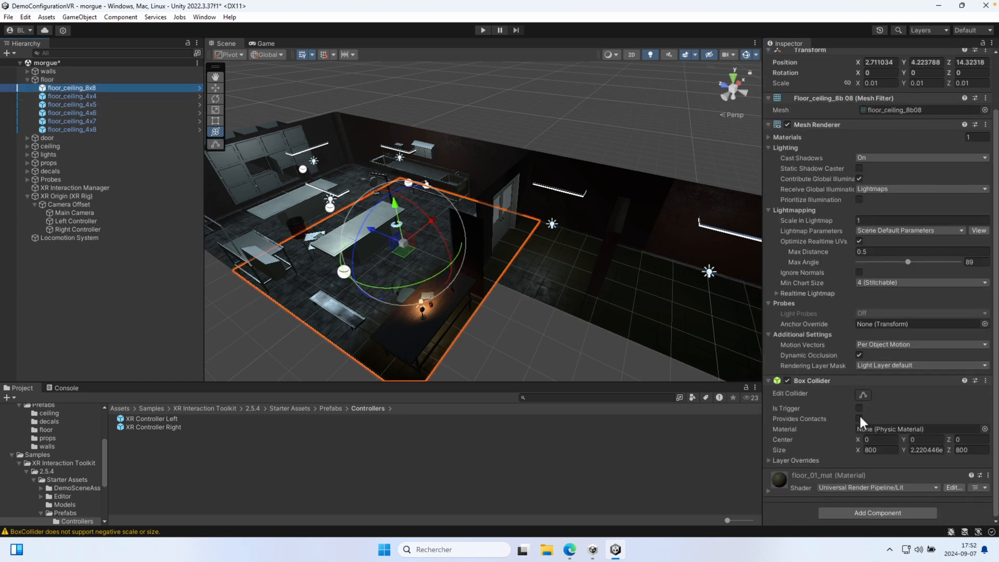
pyautogui.click(68, 128)
pyautogui.click(71, 104)
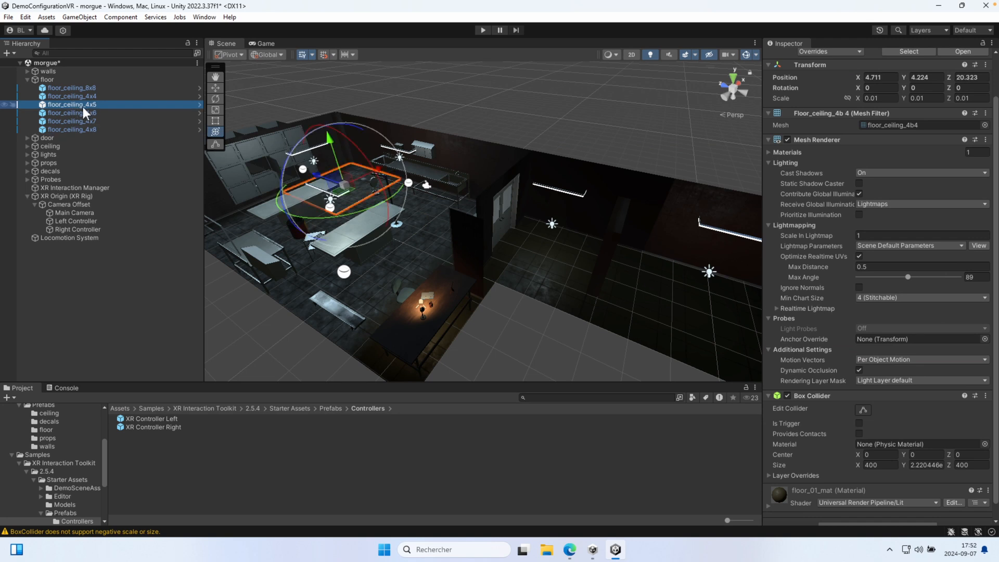
pyautogui.click(46, 78)
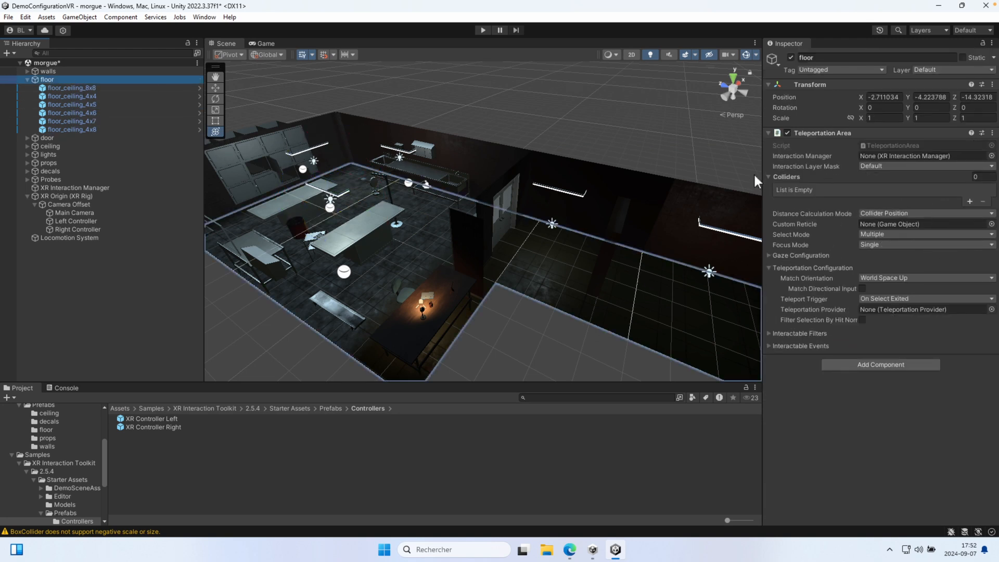
pyautogui.moveTo(770, 174)
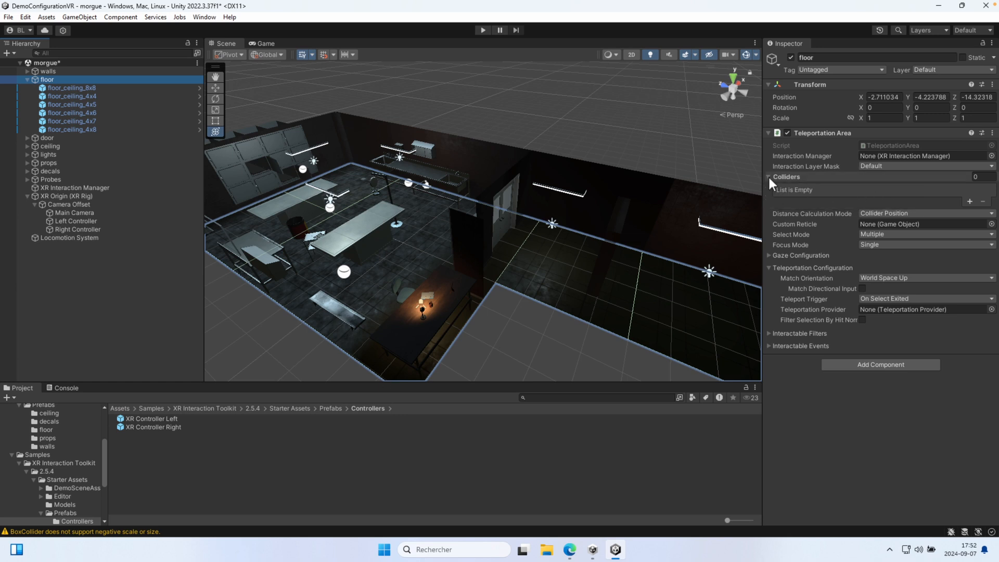
pyautogui.click(770, 177)
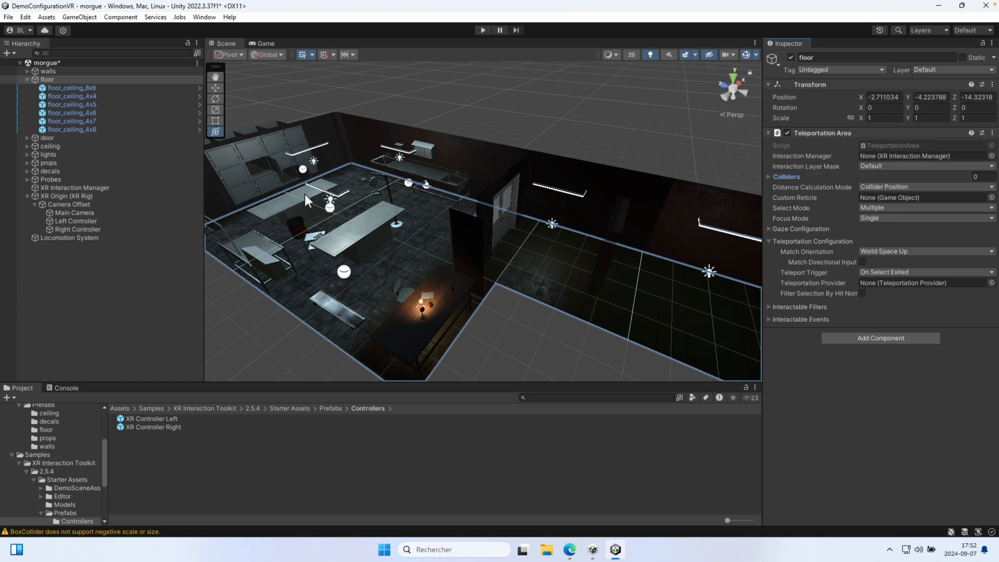
# - Assign the scene's XR Interaction Manager as the Interaction Manager of the floor's Teleportation Area
pyautogui.click(78, 188)
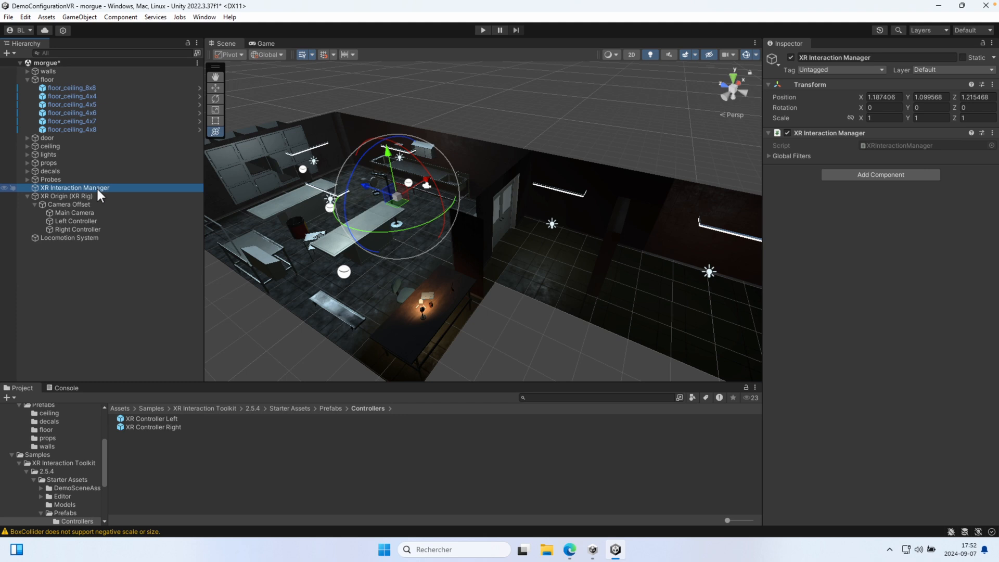
pyautogui.click(60, 80)
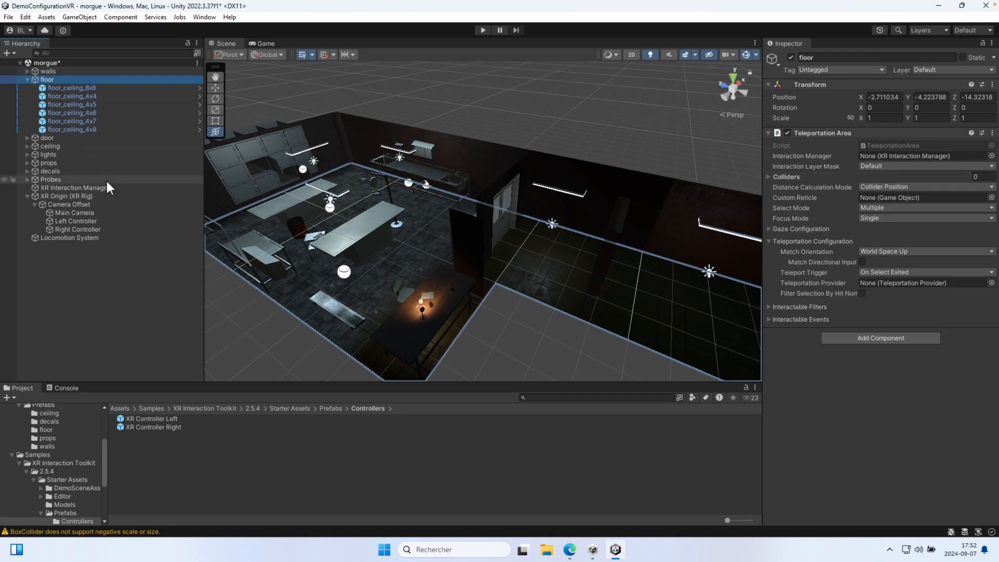
pyautogui.moveTo(94, 188); pyautogui.dragTo(932, 155)
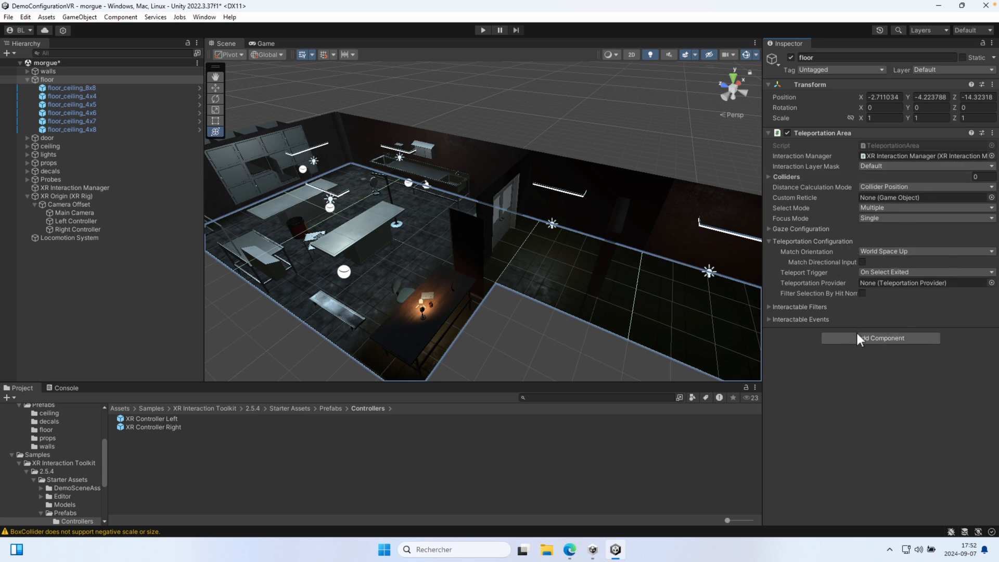
# - Run the scene and test teleporting by aiming the simulated right controller at the floor
pyautogui.click(483, 30)
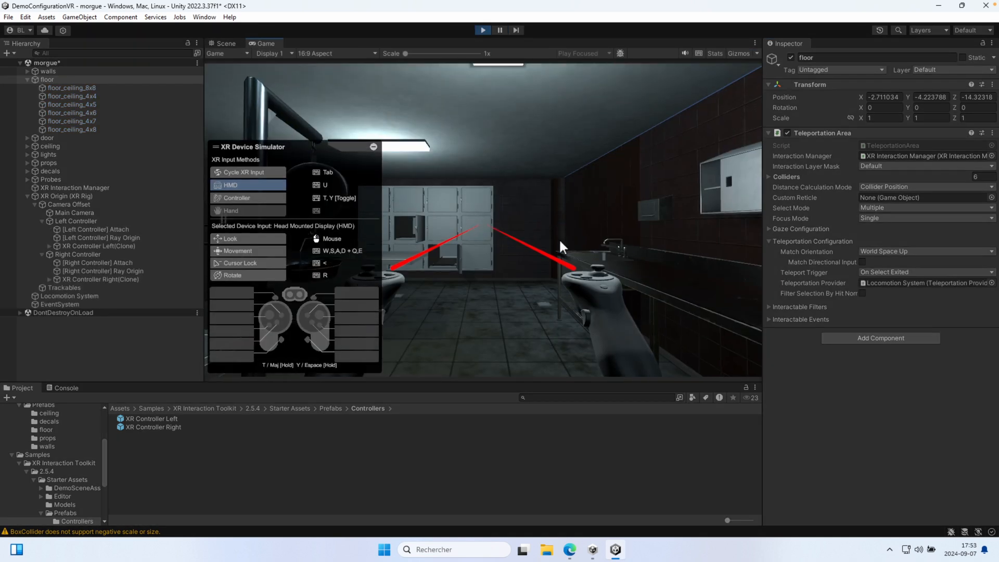
pyautogui.moveTo(559, 238); pyautogui.dragTo(571, 306, button='right')
pyautogui.press('y')
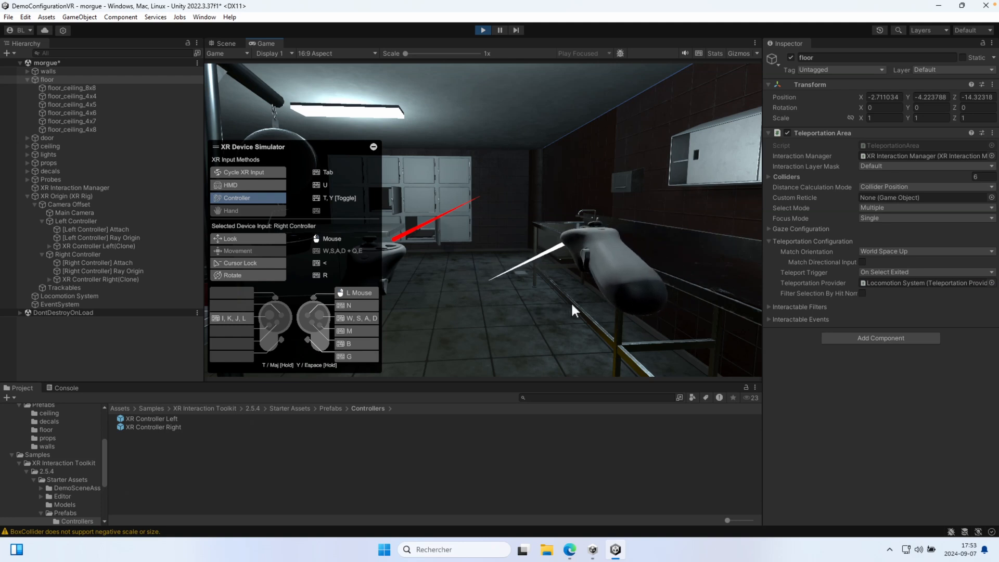
pyautogui.moveTo(569, 299); pyautogui.dragTo(499, 311, button='right')
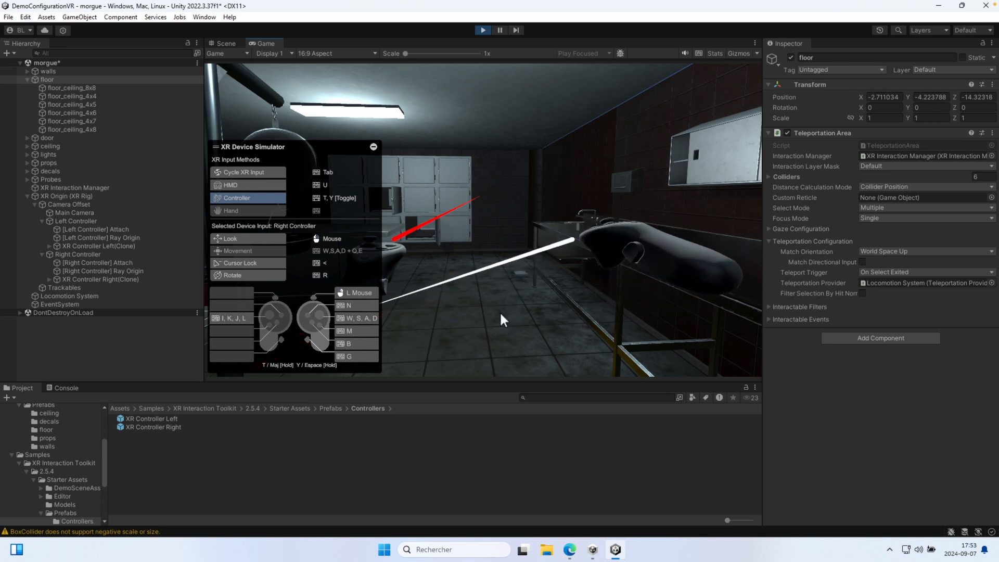
pyautogui.moveTo(499, 311); pyautogui.dragTo(554, 277, button='right')
pyautogui.press('g')
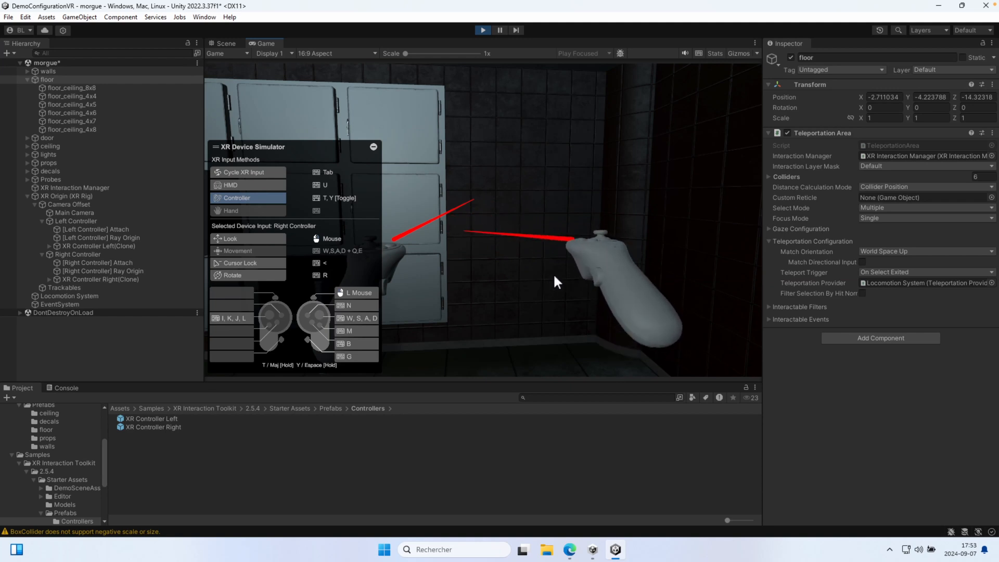
# - Snap turn left with the right controller to face the room and teleport to the floor between the tables
pyautogui.press('a')
pyautogui.press('a')
pyautogui.press('a')
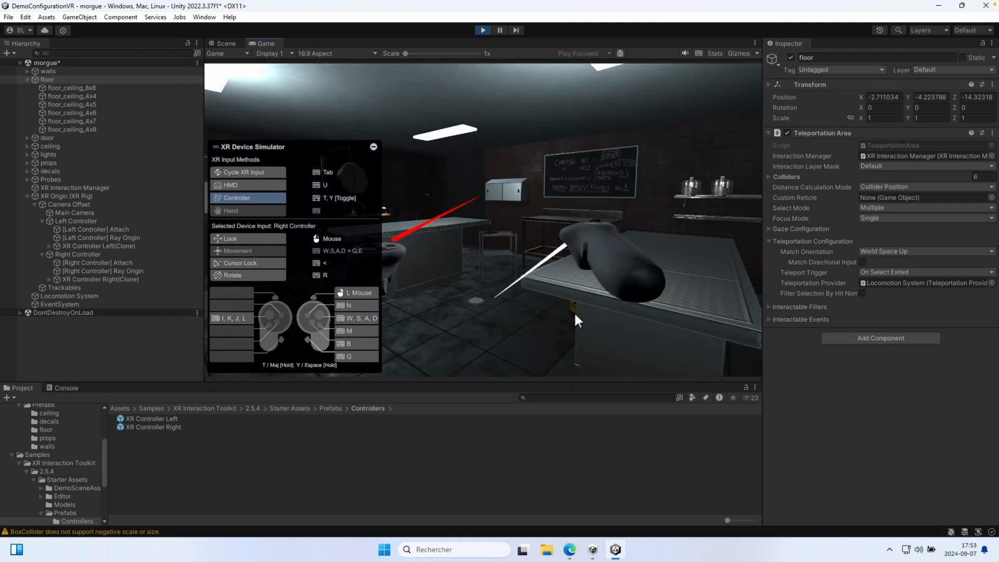
pyautogui.press('g')
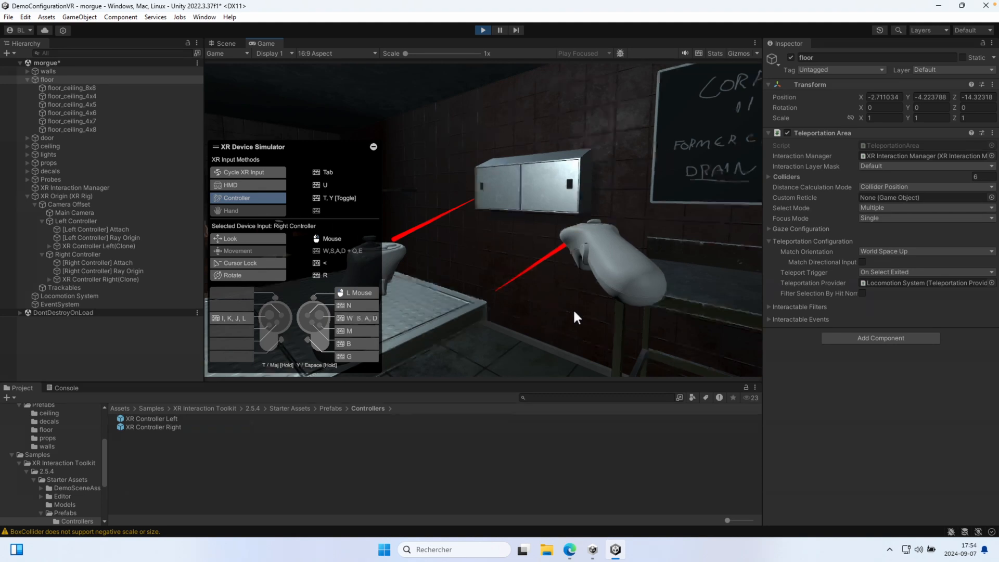
# - Snap turn left repeatedly and teleport with the right controller to the floor near the mortuary cabinets
pyautogui.press('a')
pyautogui.press('a')
pyautogui.press('a')
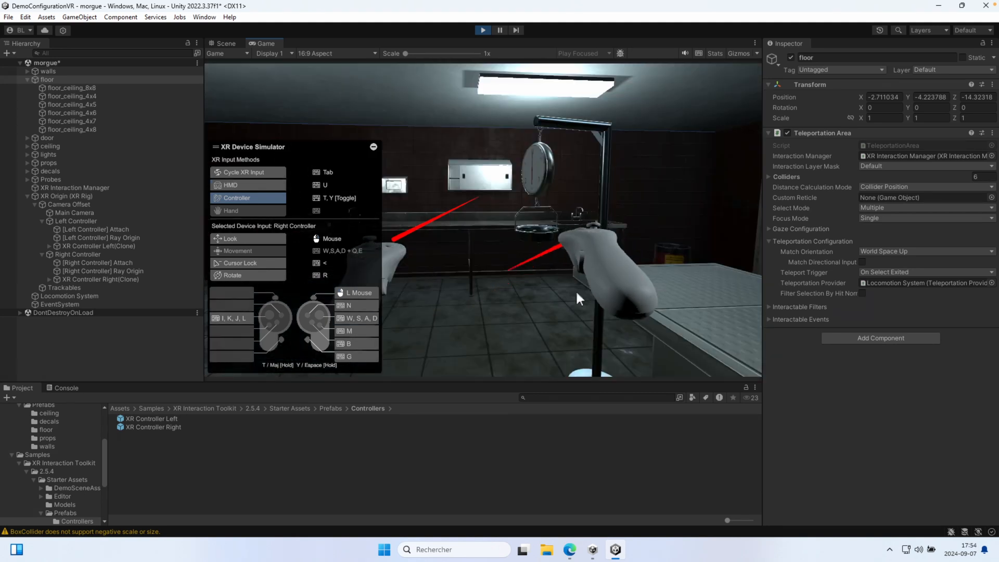
pyautogui.press('a')
pyautogui.press('a')
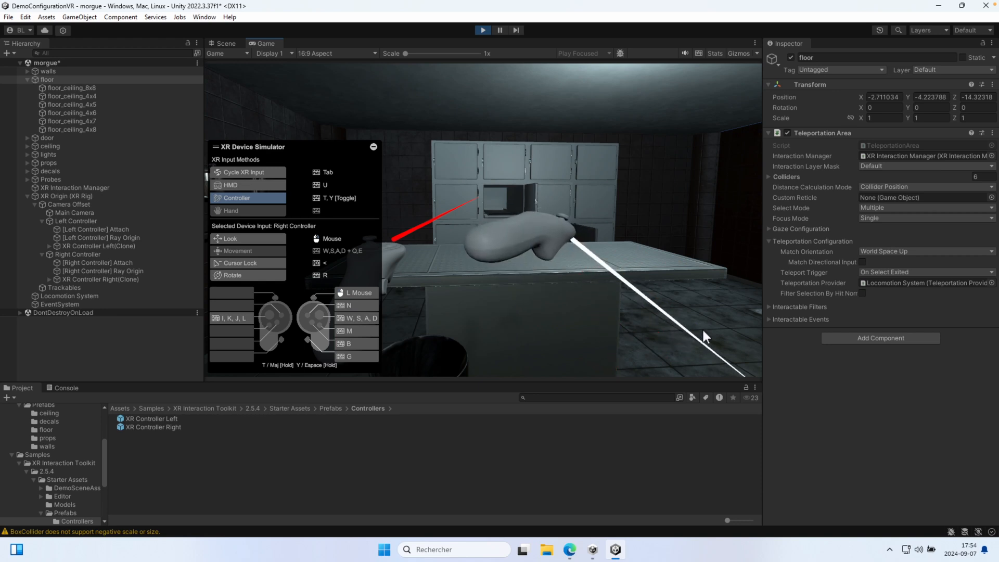
pyautogui.press('g')
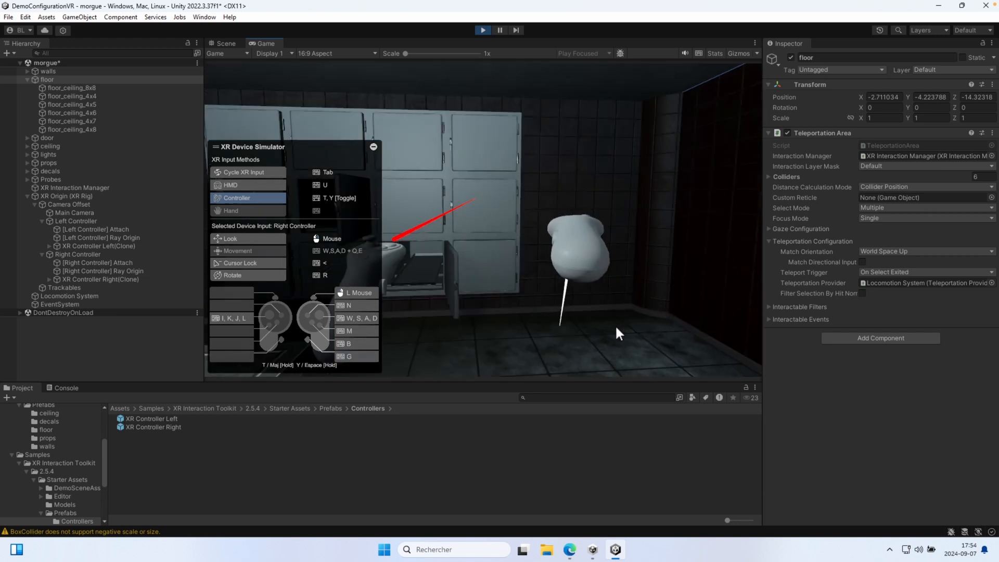
# - Test right turns, turn-arounds and left turns with the simulated right controller from the new position
pyautogui.press('d')
pyautogui.press('d')
pyautogui.press('d')
pyautogui.press('s')
pyautogui.press('s')
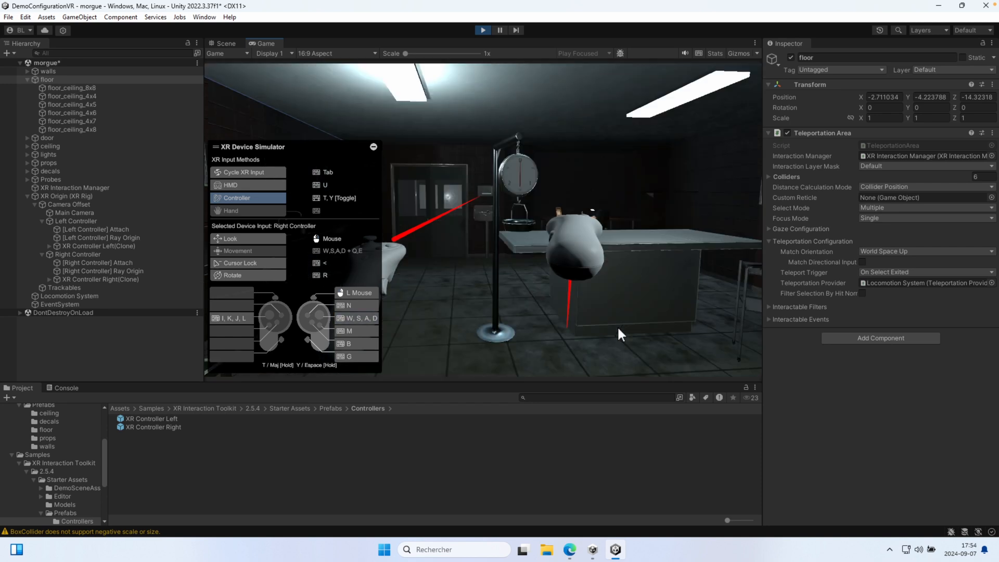
pyautogui.press('a')
pyautogui.press('a')
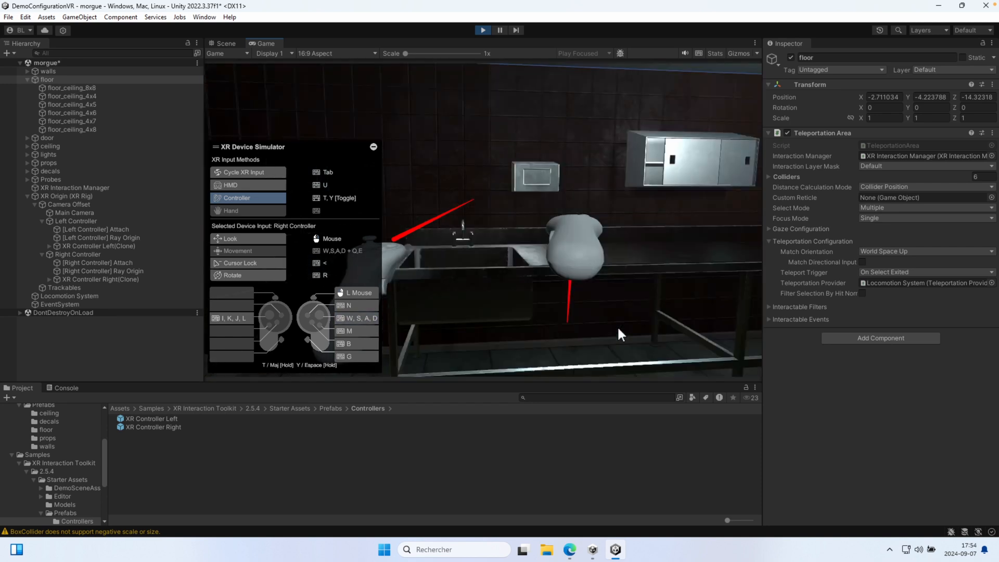
pyautogui.press('d')
pyautogui.press('d')
pyautogui.press('a')
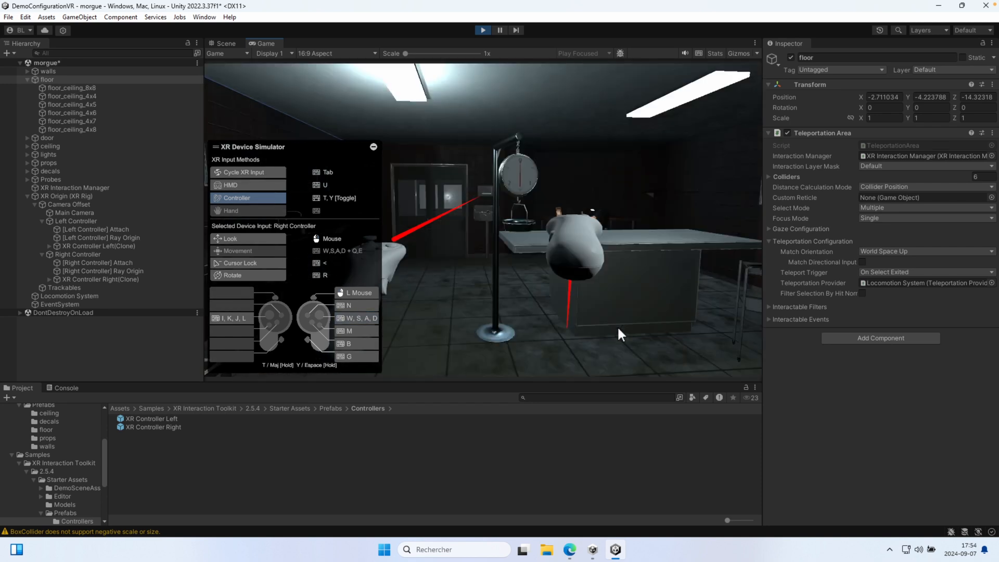
# - Switch to the simulated left controller, teleport toward the door, turn right and teleport to the desk
pyautogui.press('t')
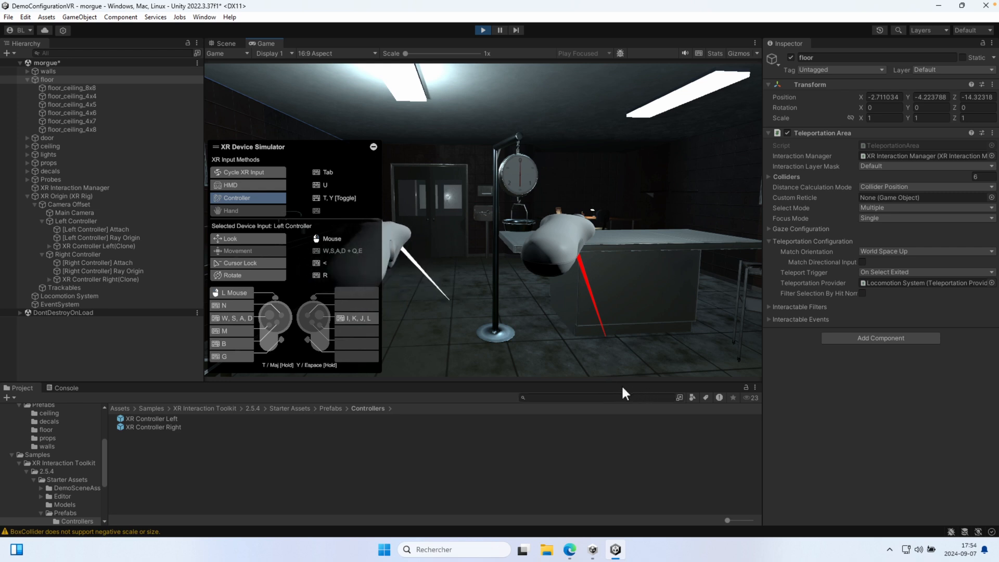
pyautogui.press('g')
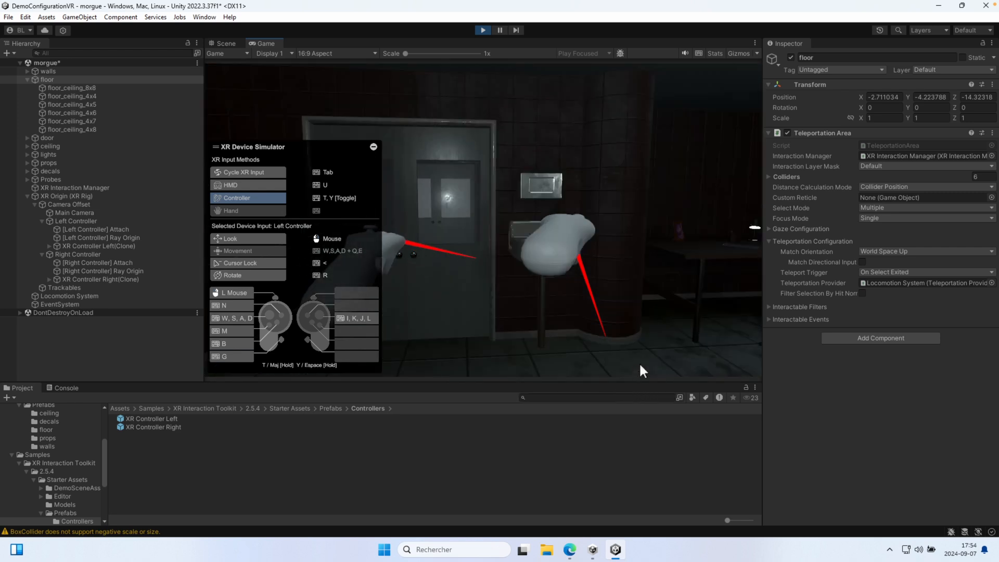
pyautogui.press('d')
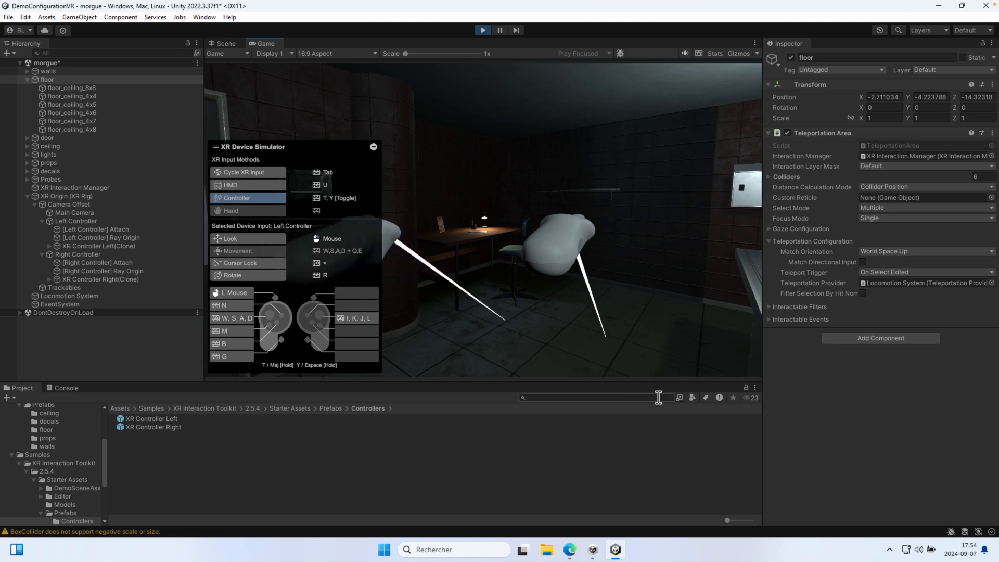
pyautogui.press('g')
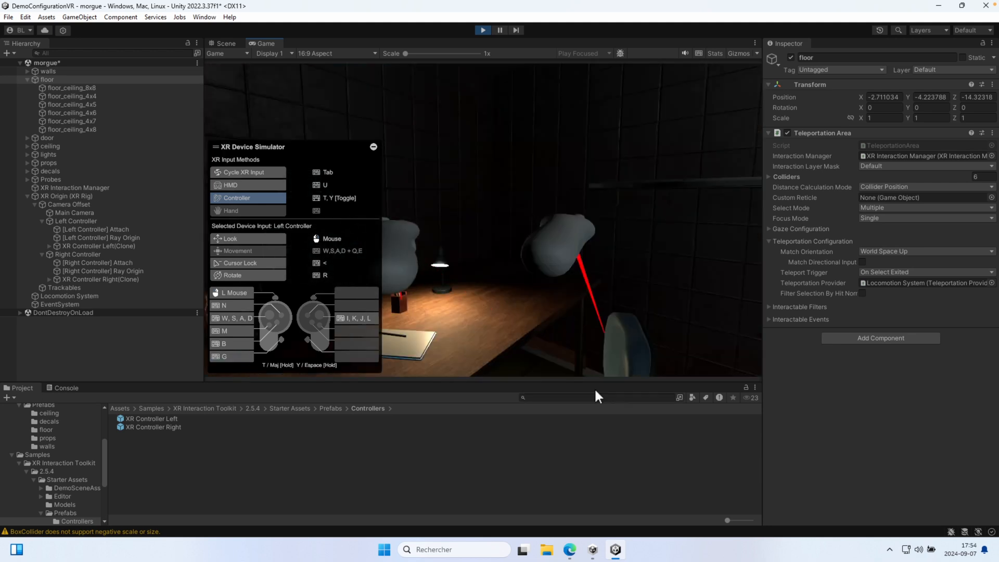
# - Test left and right snap turns with the simulated left controller from the desk
pyautogui.press('a')
pyautogui.press('a')
pyautogui.press('d')
pyautogui.press('d')
pyautogui.press('d')
pyautogui.press('d')
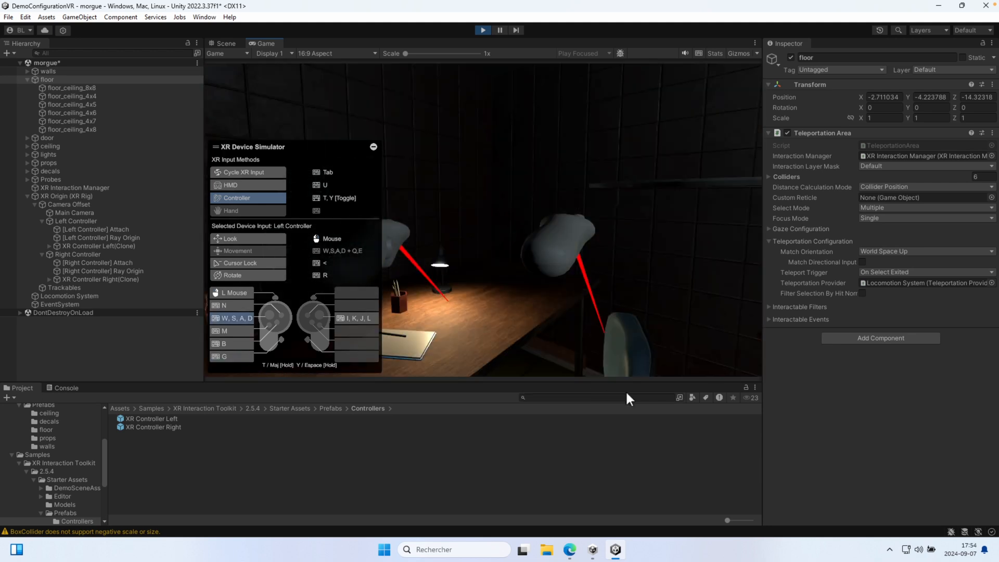
pyautogui.press('d')
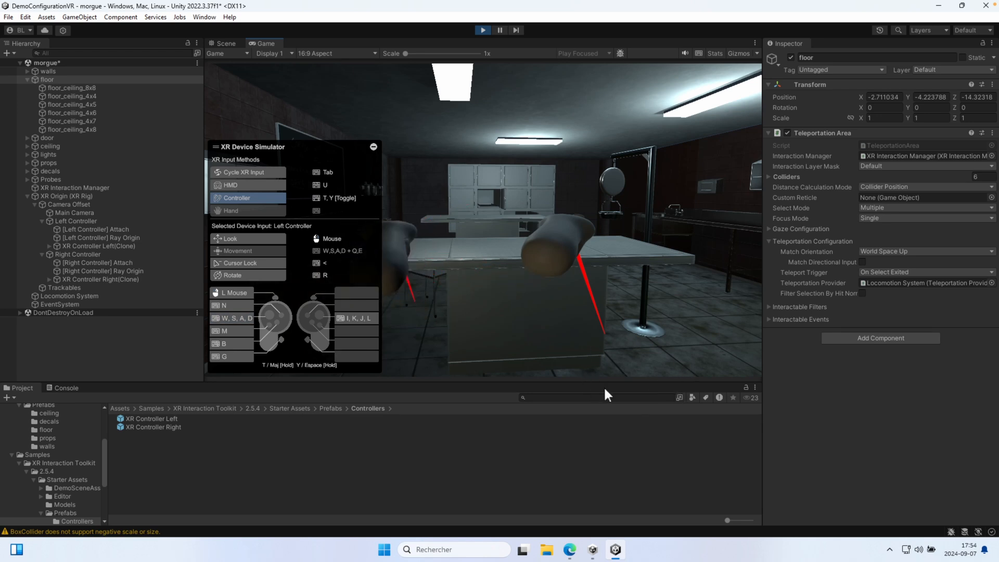
pyautogui.press('d')
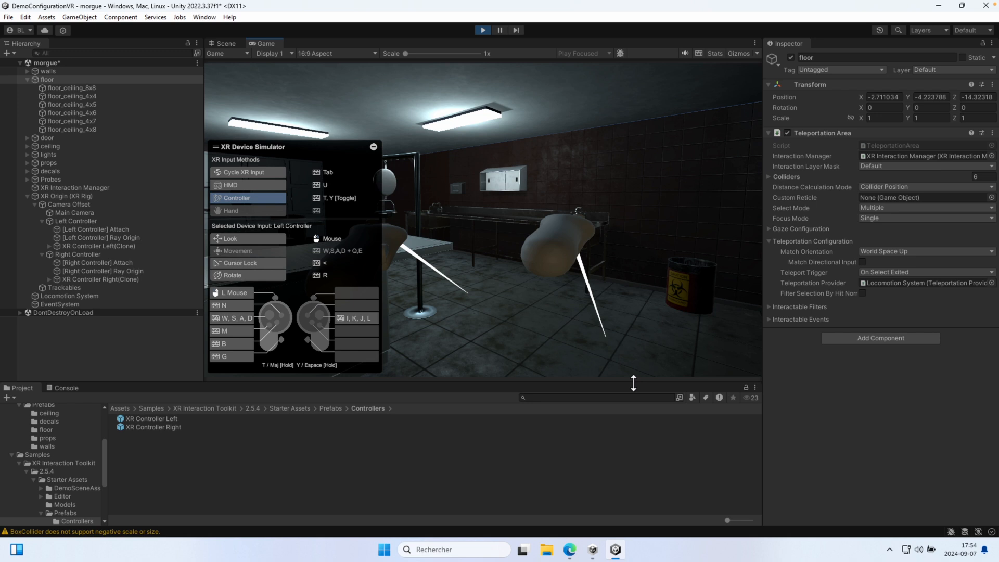
# - Switch to the simulated right controller, teleport to the floor beside the counter under the wall cabinet, and stop the play test
pyautogui.press('Tab')
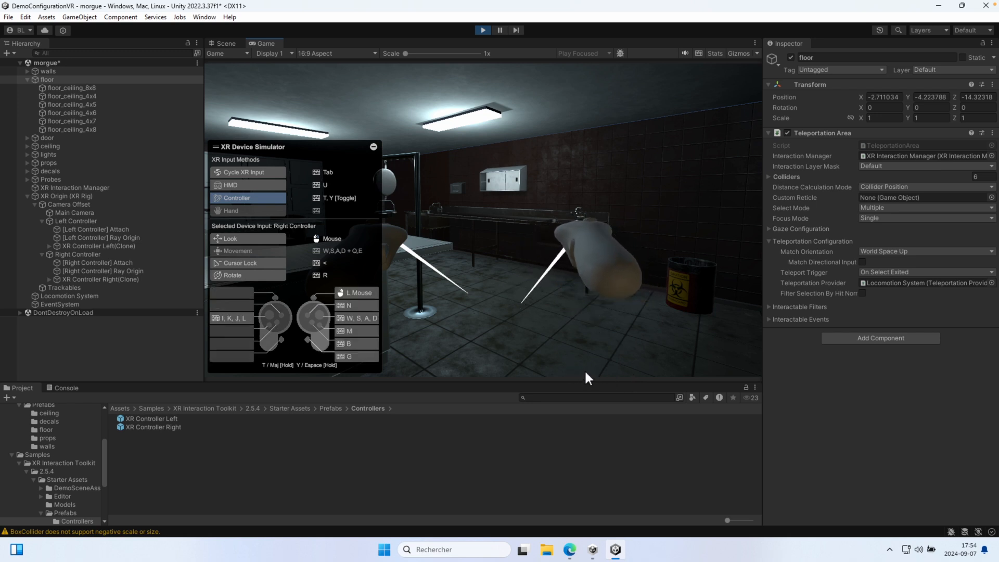
pyautogui.press('g')
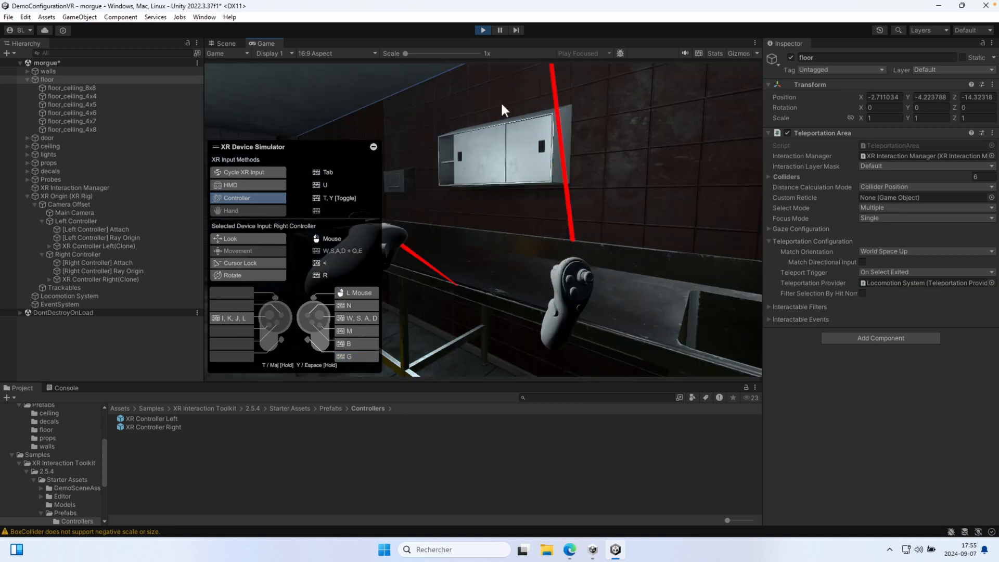
pyautogui.click(483, 32)
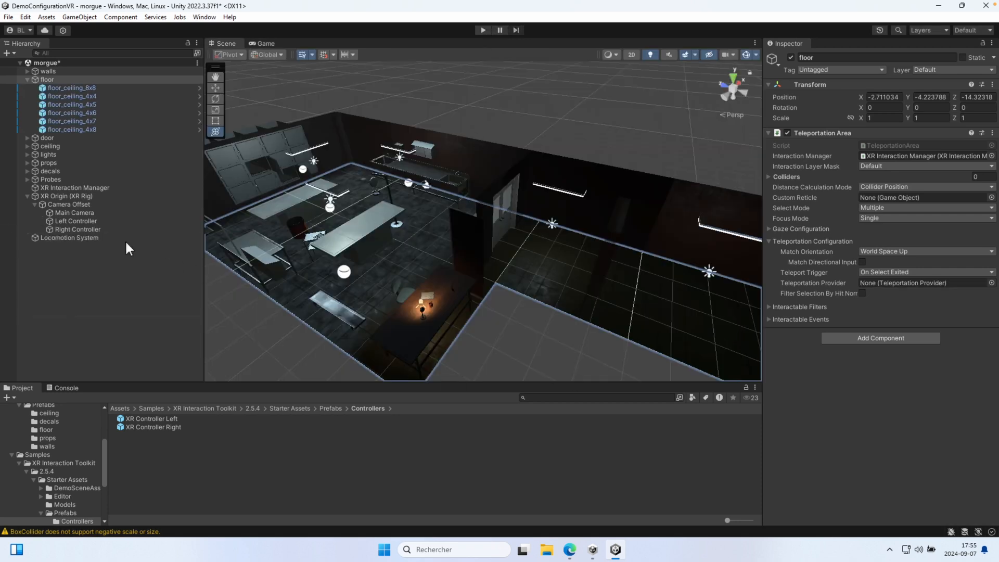
# - Assign the scene's XR Interaction Manager to the XR Ray Interactor of the Right Controller
pyautogui.click(80, 229)
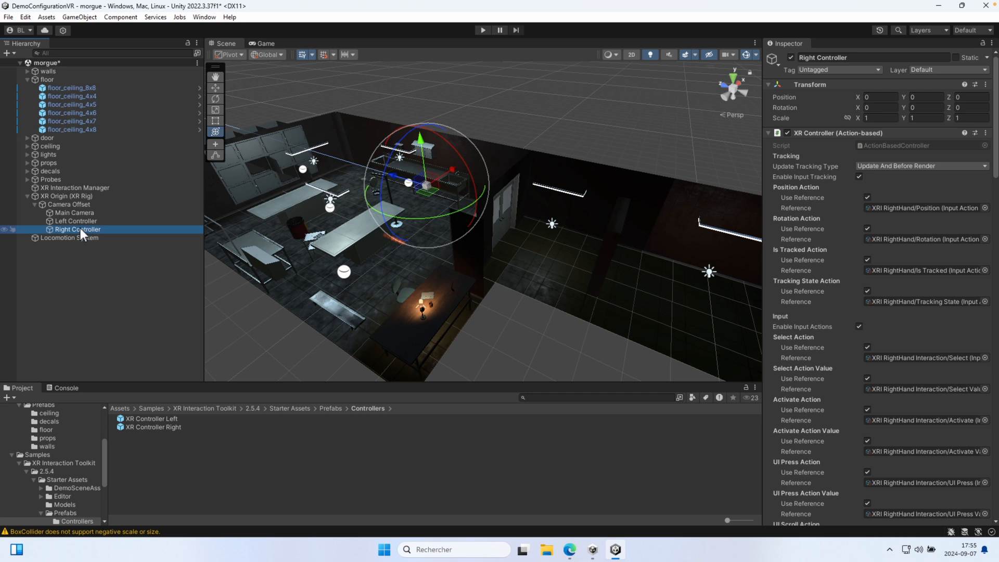
pyautogui.scroll(-12, 816, 318)
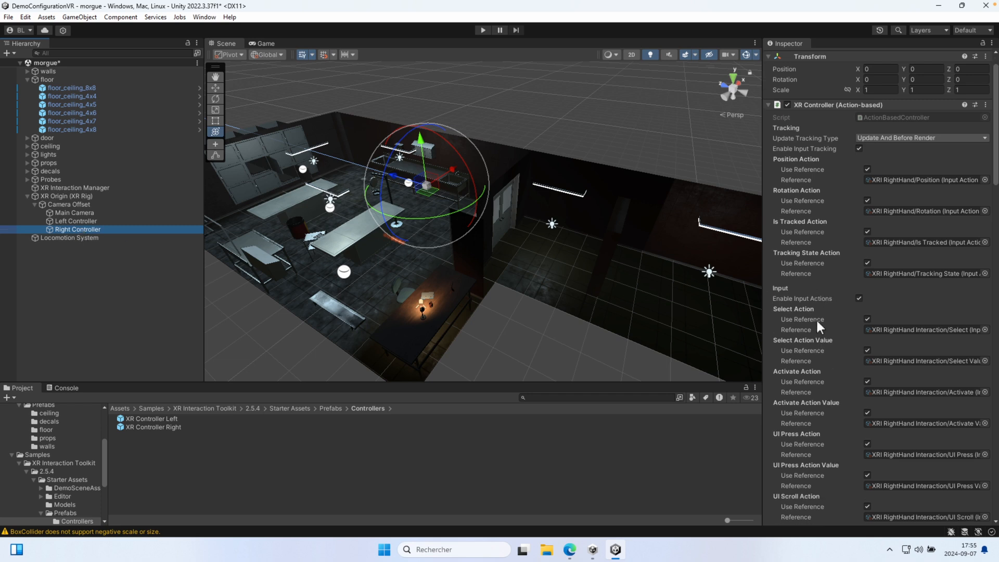
pyautogui.scroll(-5, 818, 320)
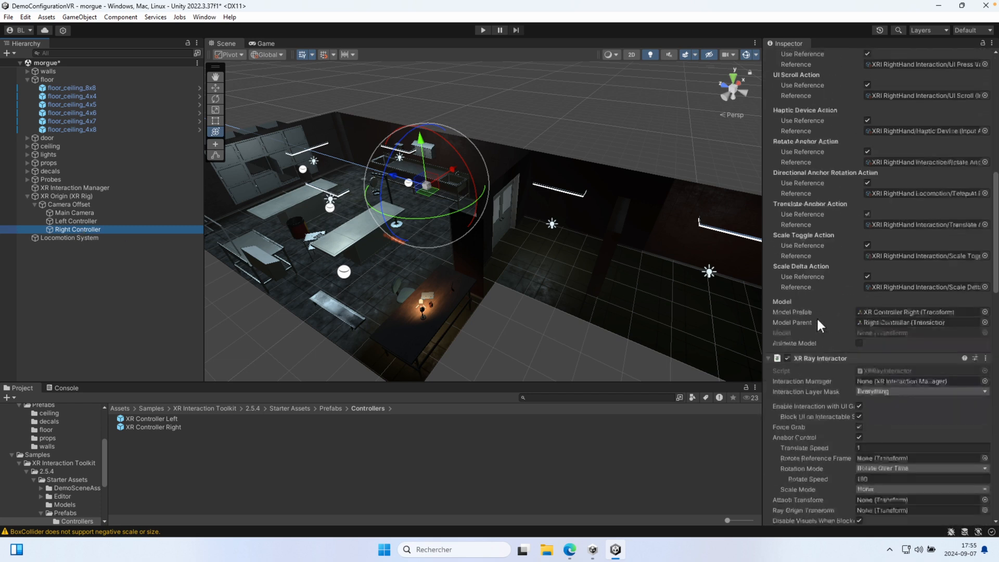
pyautogui.scroll(16, 818, 321)
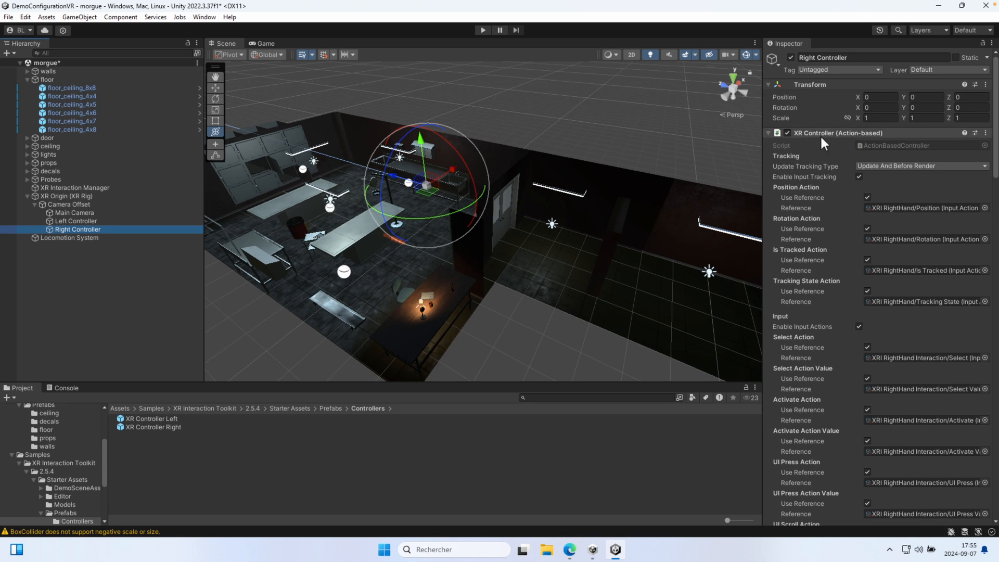
pyautogui.scroll(-6, 957, 263)
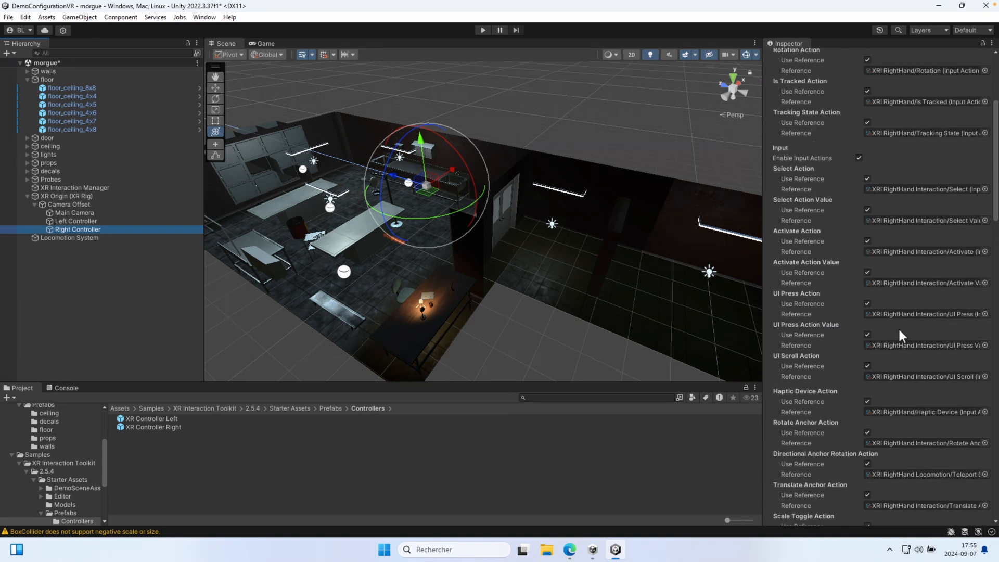
pyautogui.scroll(-5, 836, 341)
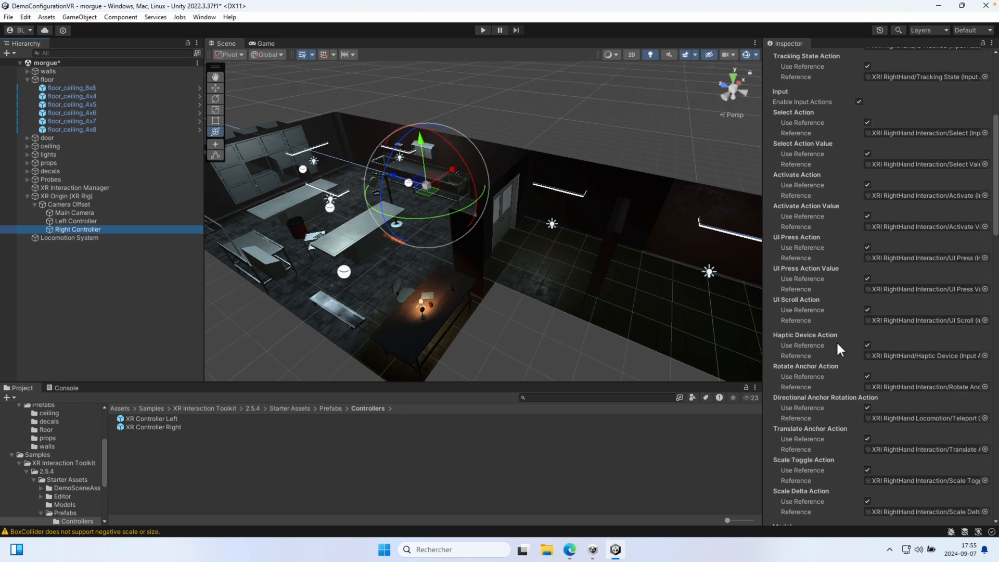
pyautogui.scroll(-9, 835, 339)
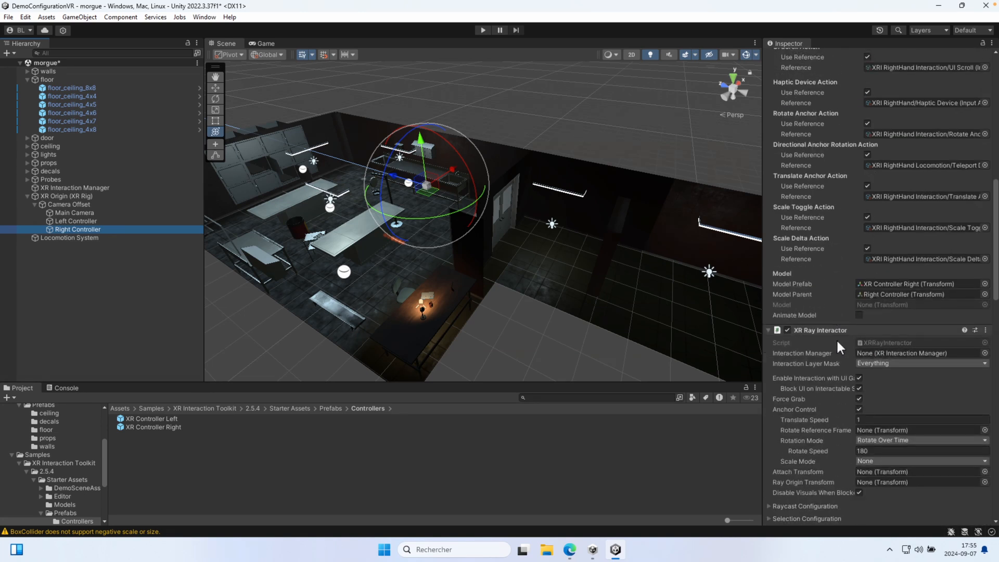
pyautogui.scroll(-1, 837, 347)
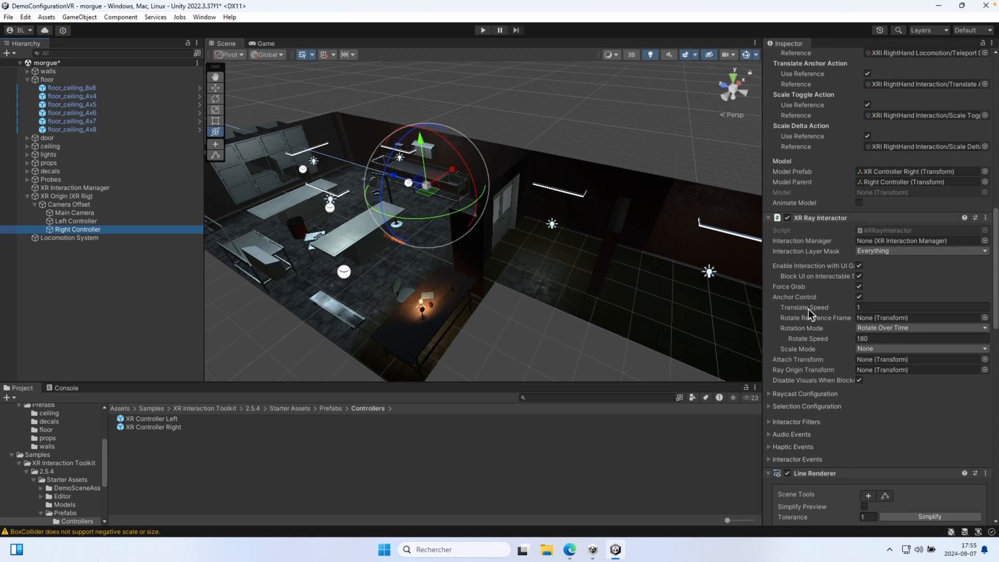
pyautogui.scroll(-1, 838, 165)
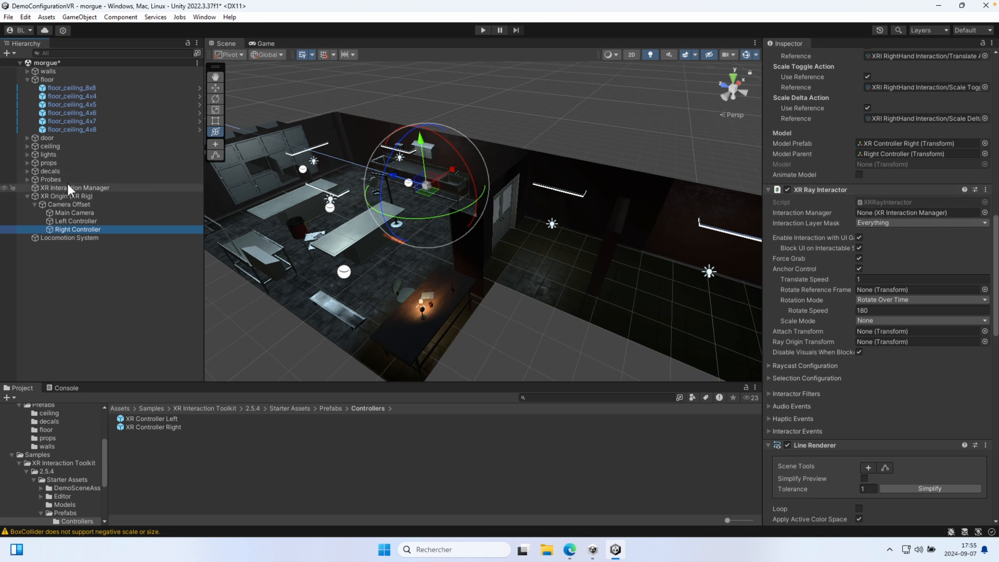
pyautogui.moveTo(67, 187); pyautogui.dragTo(878, 211)
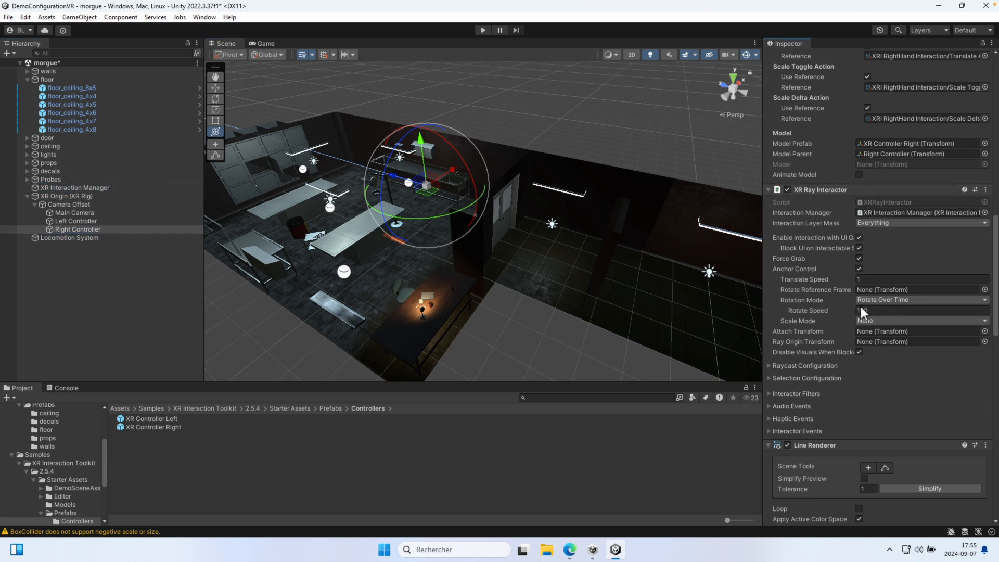
# - Set the Right Controller's raycast line type to Bezier Curve in its XR Ray Interactor
pyautogui.scroll(-1, 887, 393)
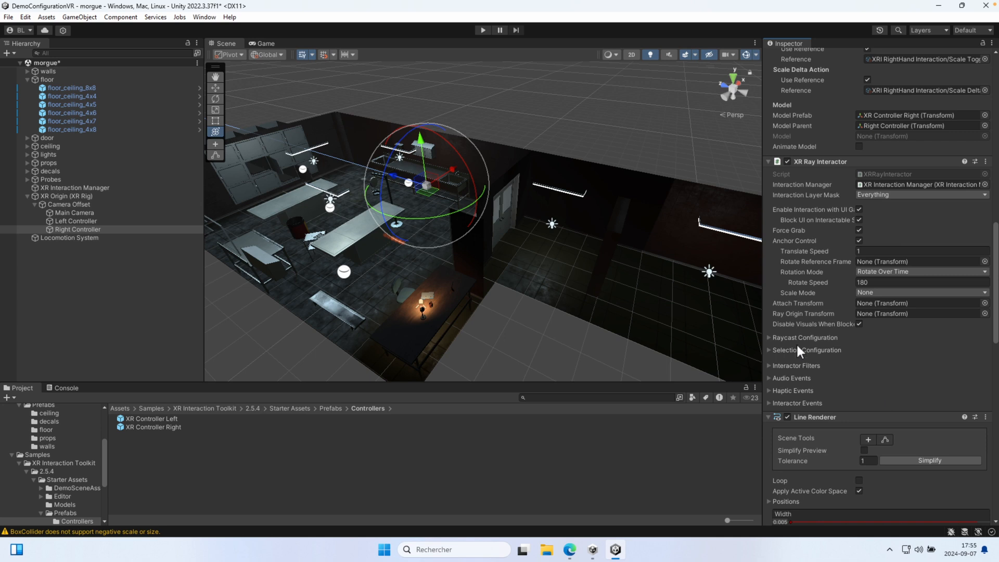
pyautogui.click(769, 337)
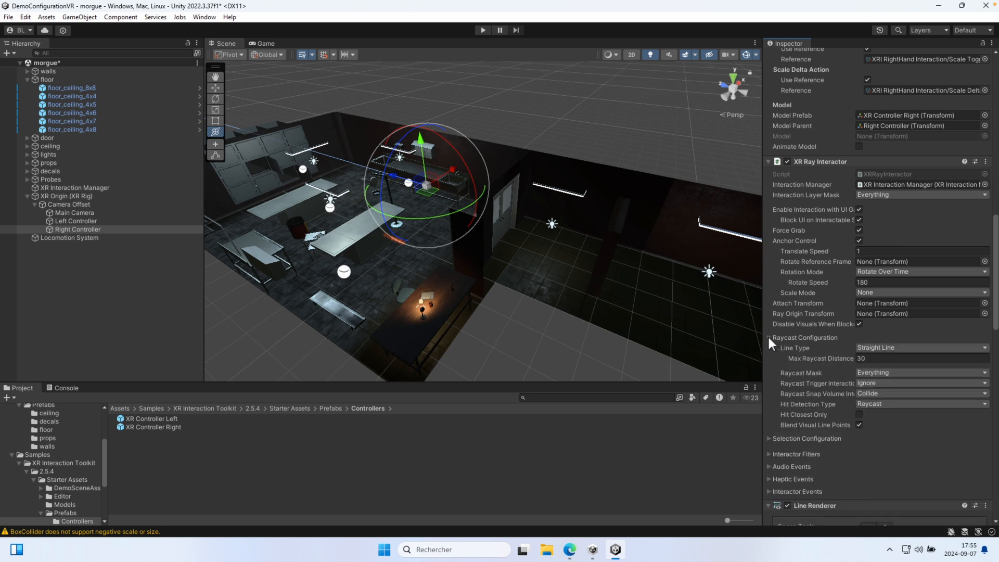
pyautogui.click(894, 347)
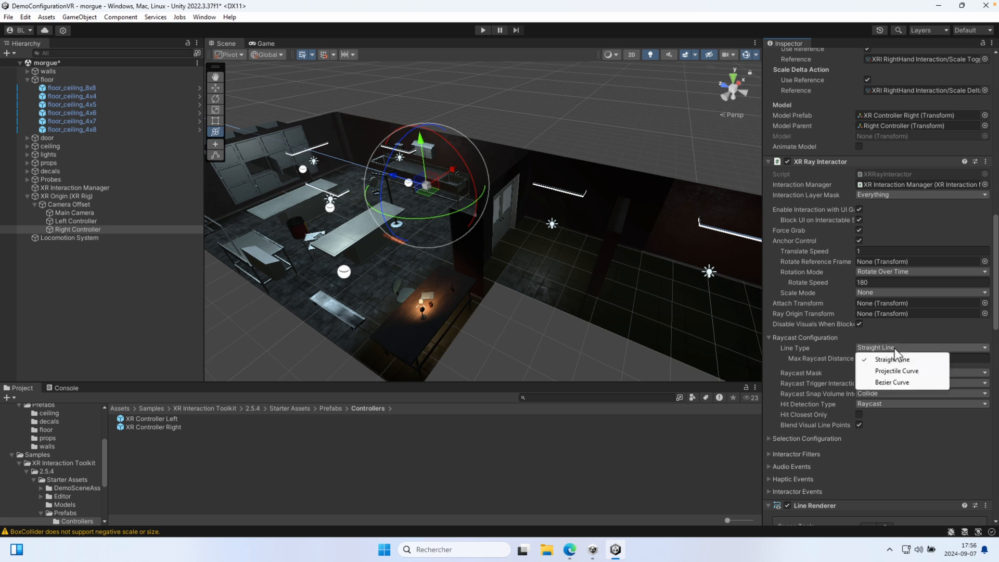
pyautogui.click(907, 383)
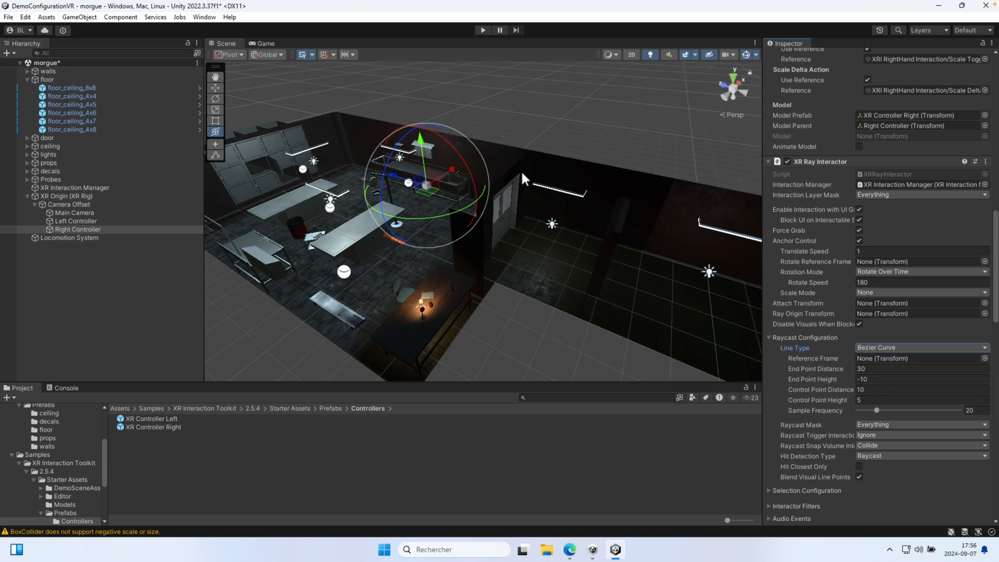
pyautogui.scroll(-3, 826, 346)
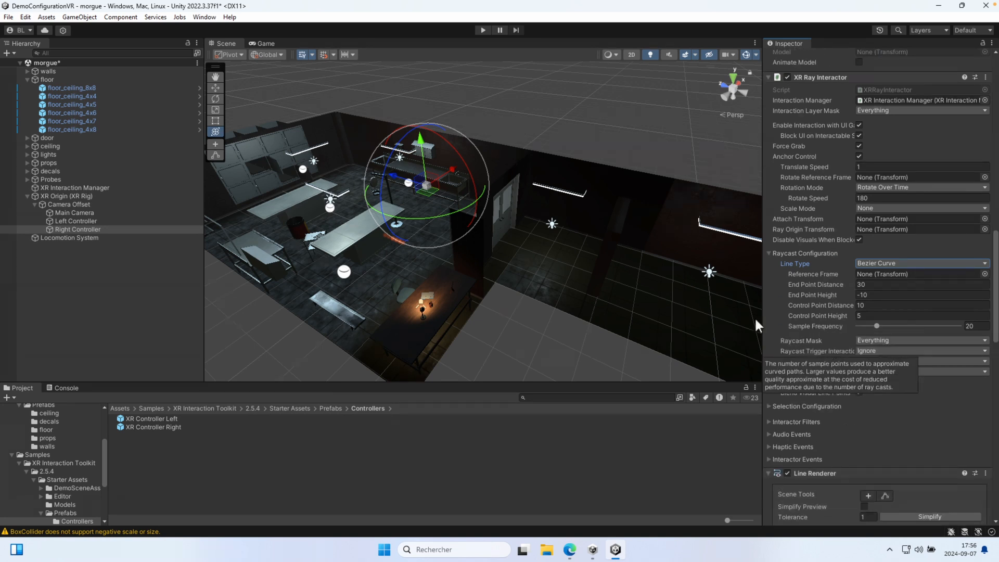
# - Run the scene and teleport with the simulated right controller's curved ray to the floor at the far end of the counter
pyautogui.click(482, 31)
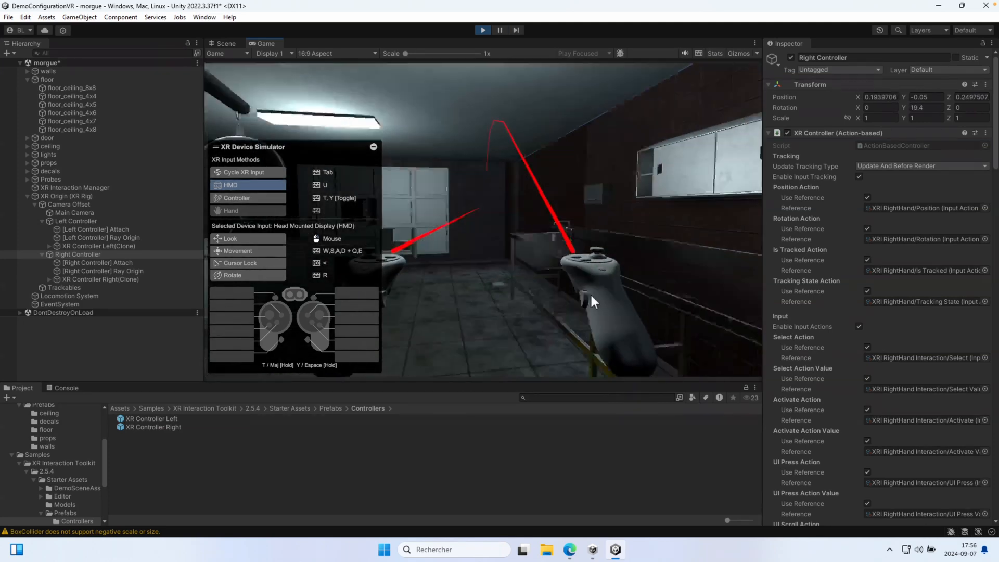
pyautogui.press('space')
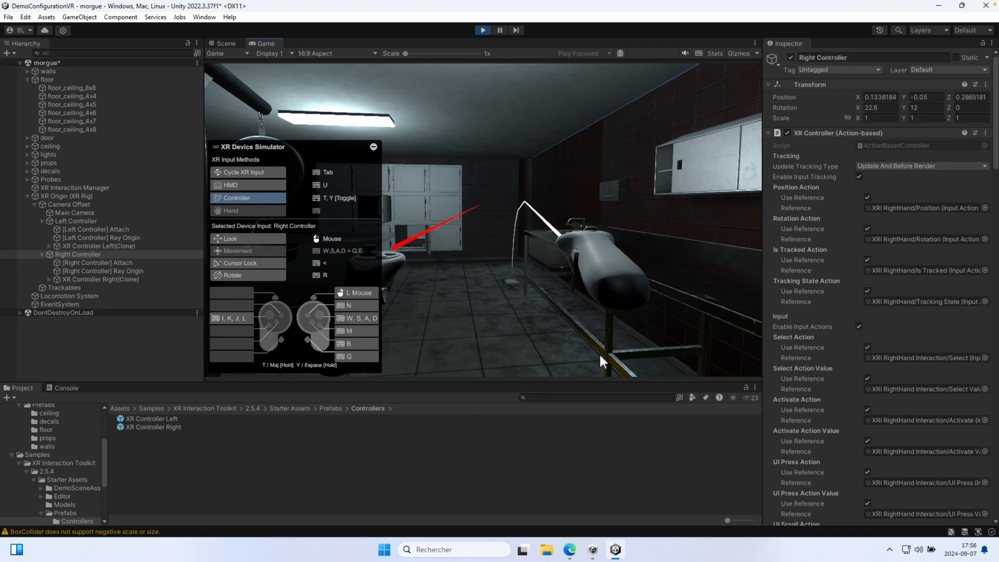
pyautogui.press('g')
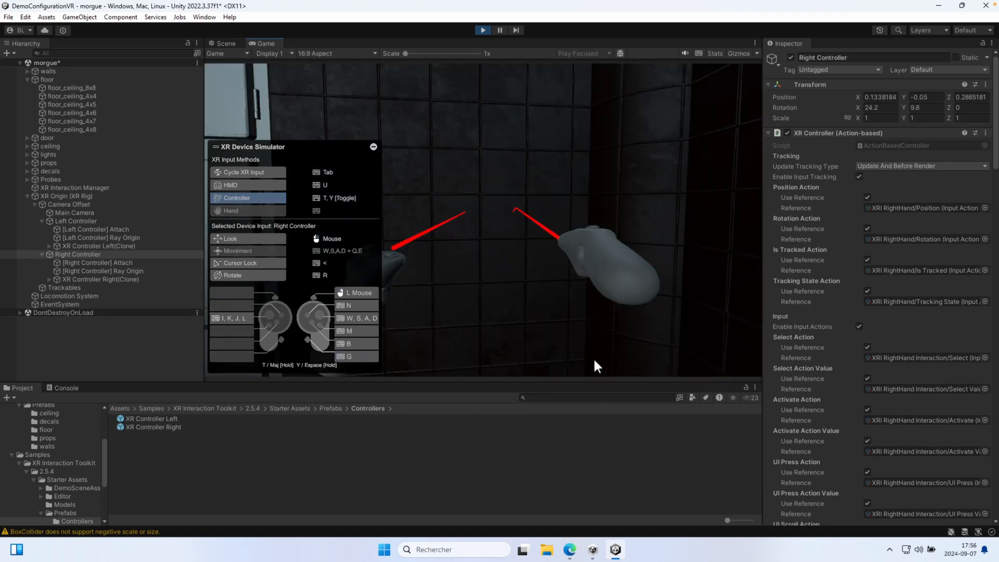
# - Snap turn left four times, teleport across the room toward the door with the curved ray, and stop the play test
pyautogui.press('a')
pyautogui.press('a')
pyautogui.press('a')
pyautogui.press('a')
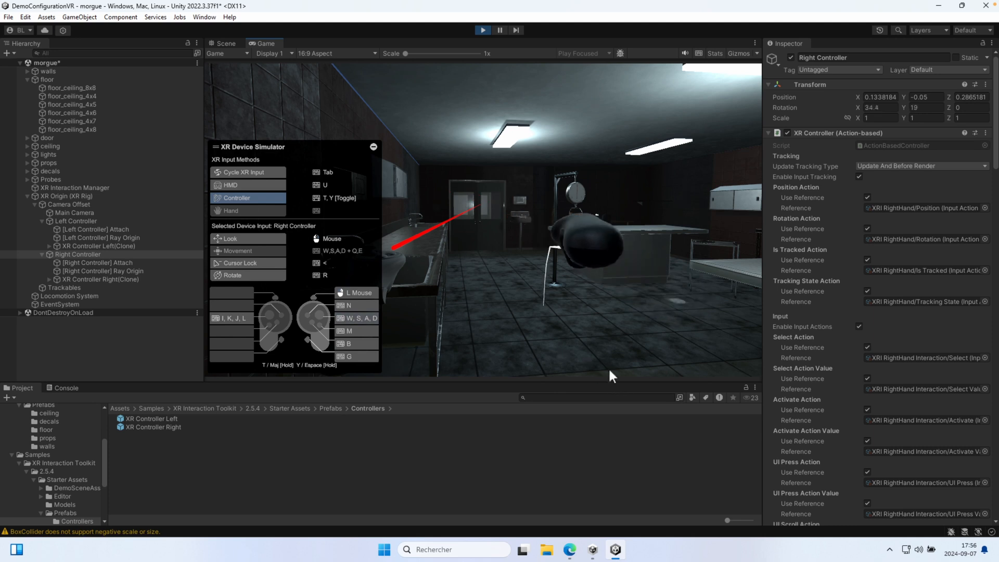
pyautogui.press('g')
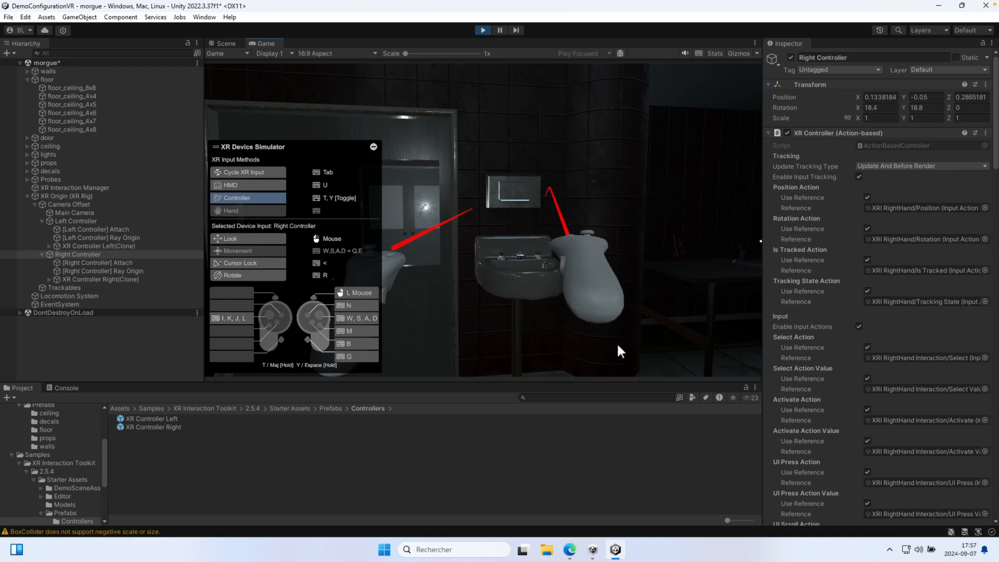
pyautogui.click(484, 30)
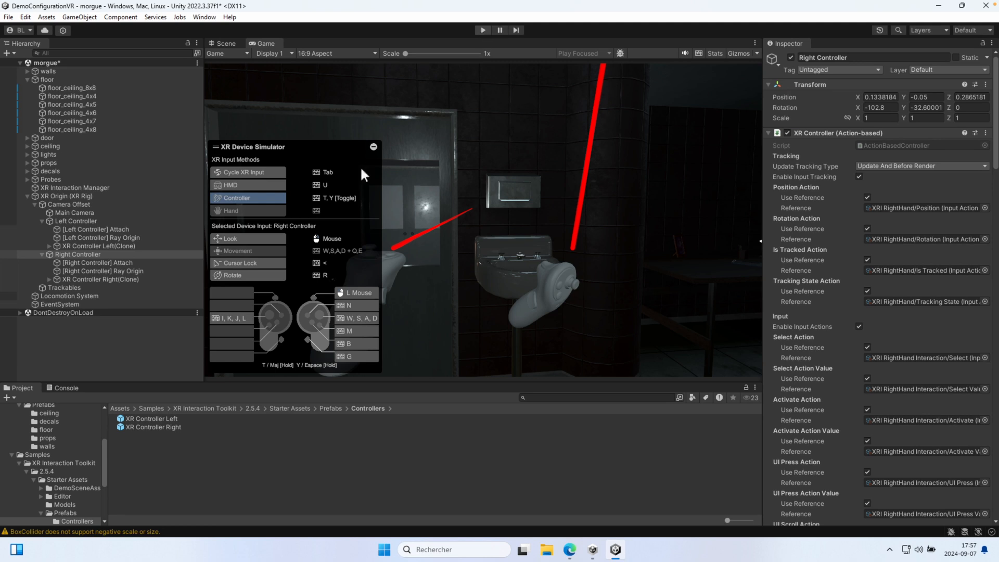
# - Try the On Hover Entered audio event on the Right Controller's ray interactor, and switch it off again
pyautogui.click(69, 229)
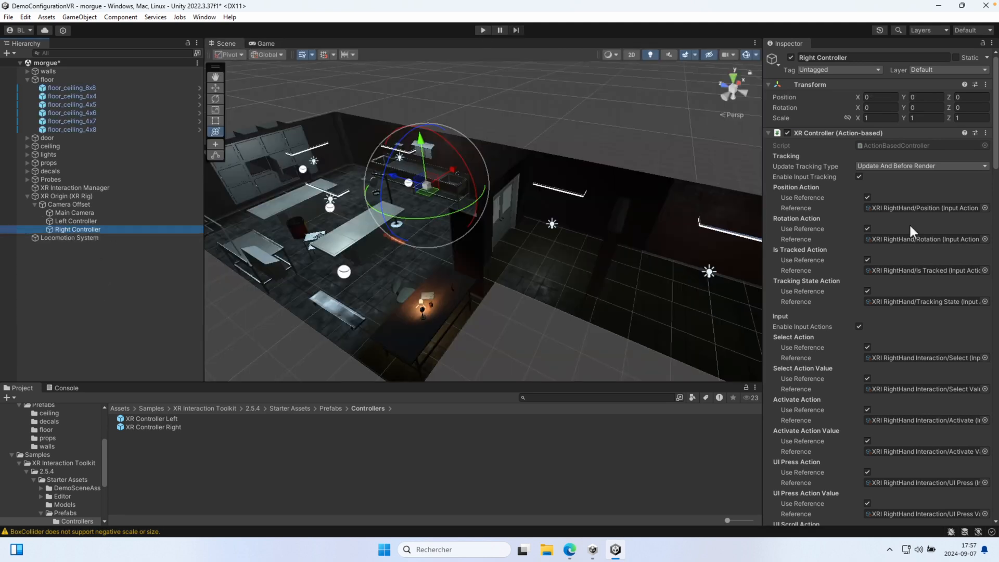
pyautogui.scroll(-15, 856, 239)
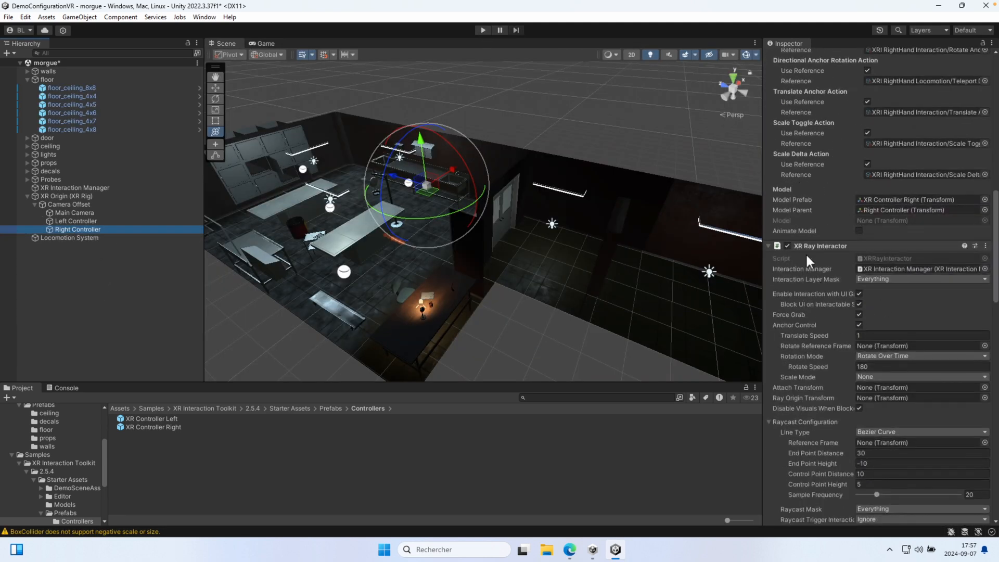
pyautogui.scroll(-2, 854, 302)
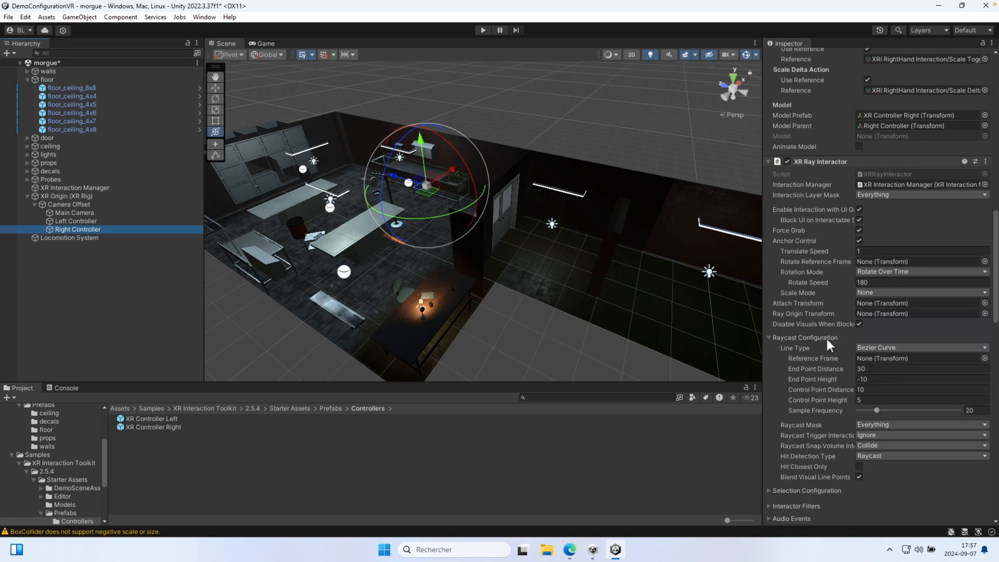
pyautogui.scroll(-3, 826, 341)
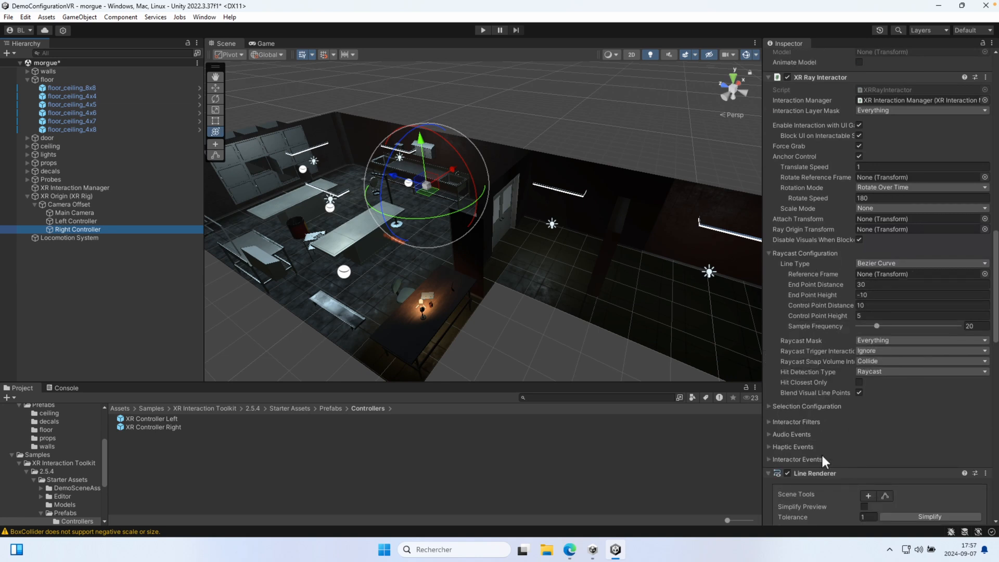
pyautogui.click(768, 434)
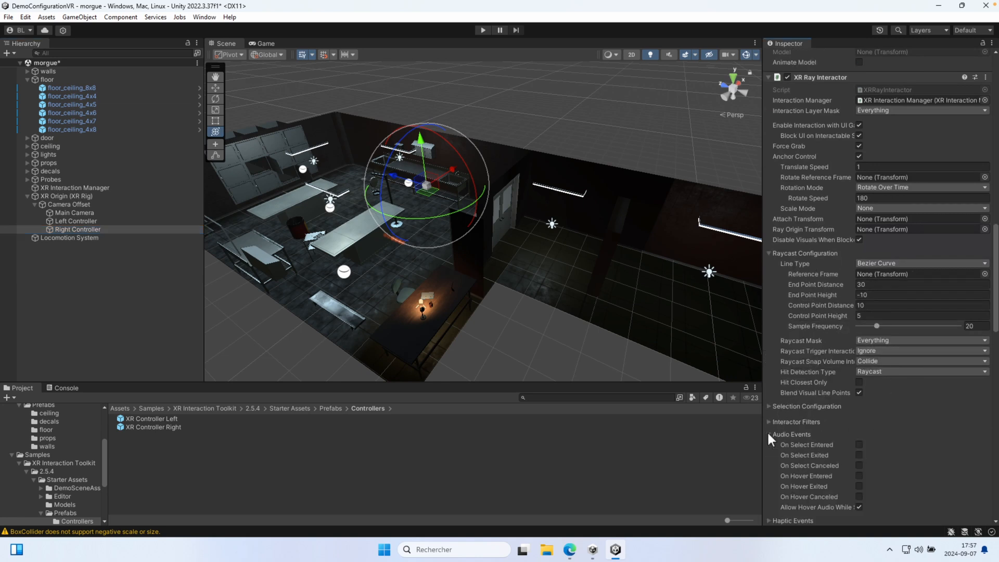
pyautogui.click(858, 475)
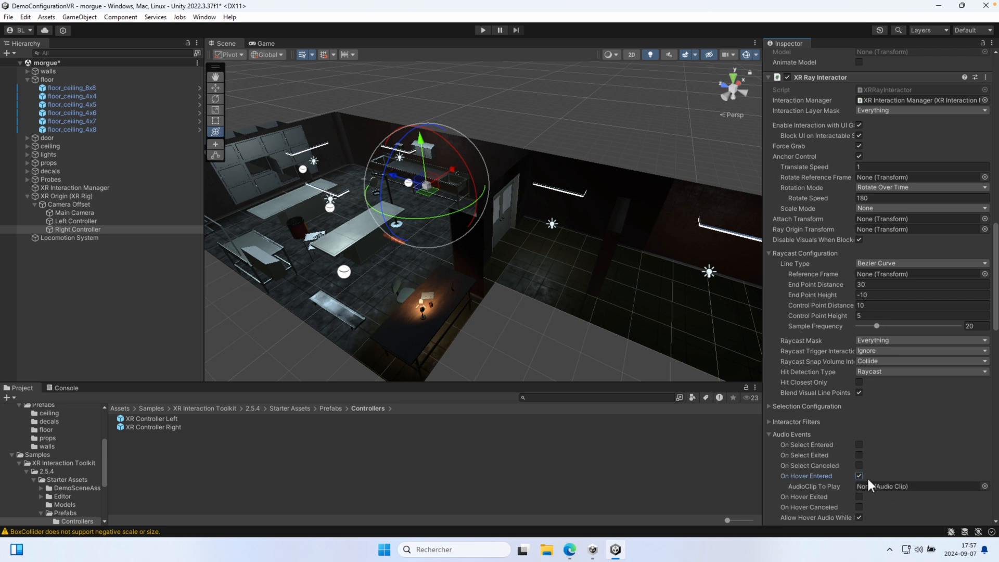
pyautogui.click(859, 476)
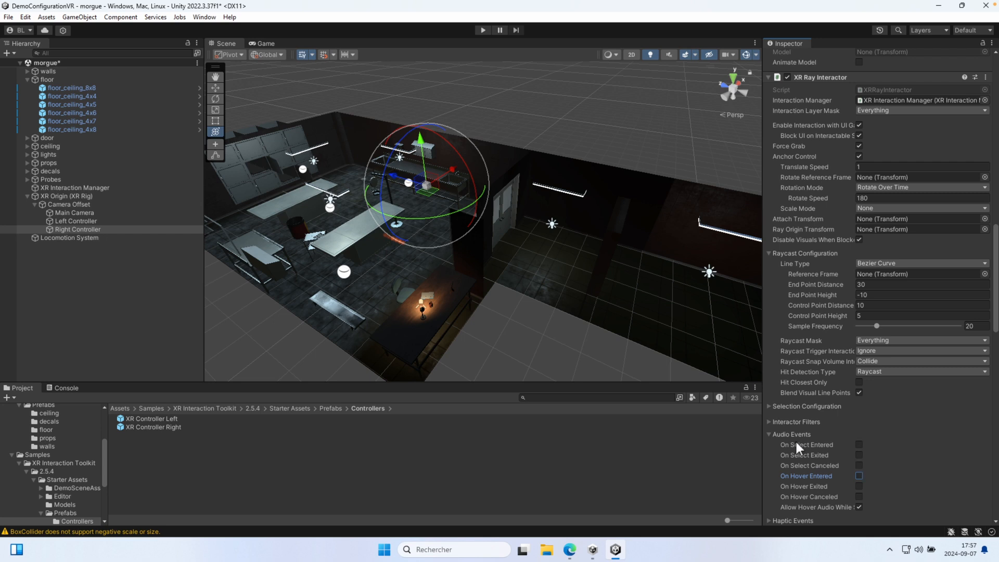
pyautogui.click(770, 434)
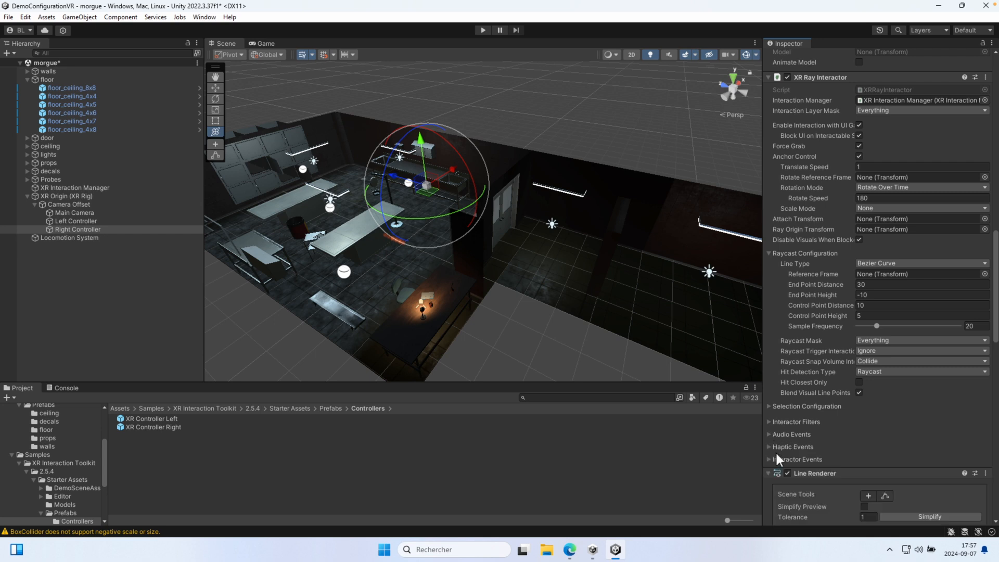
# - Try the On Hover Entered haptic event and its intensity on the Right Controller's ray interactor, and switch it off again
pyautogui.click(770, 446)
pyautogui.scroll(-3, 812, 443)
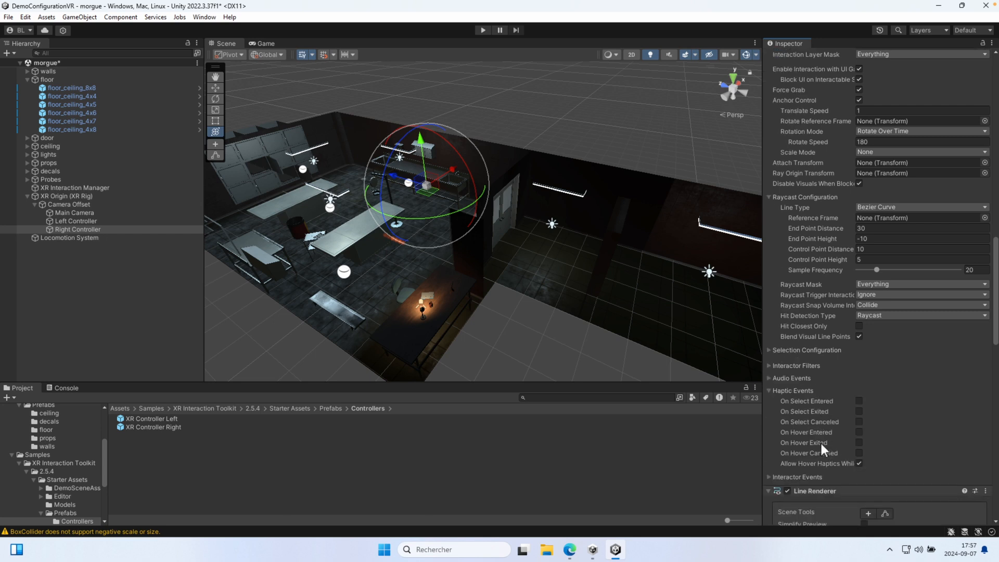
pyautogui.click(859, 432)
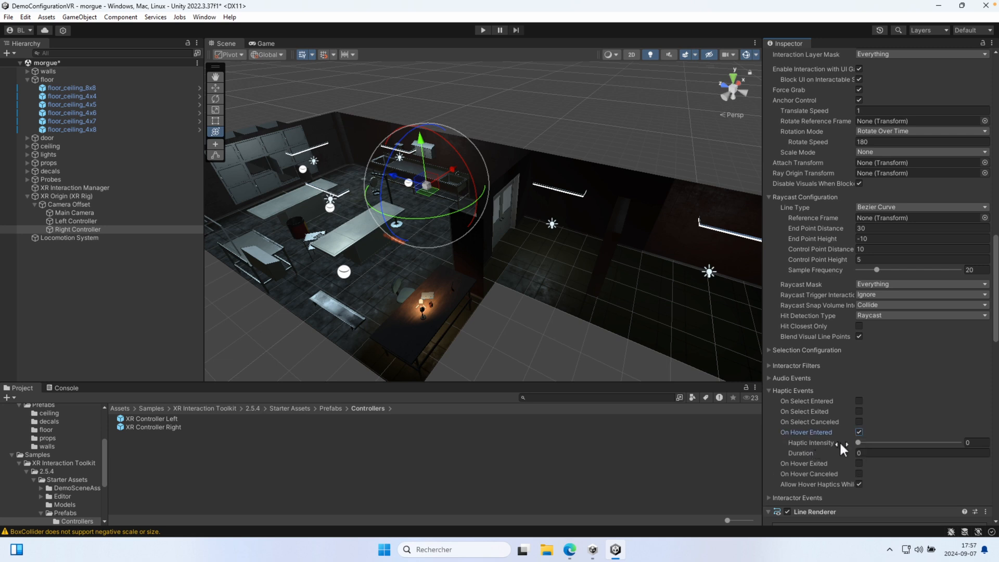
pyautogui.moveTo(860, 442); pyautogui.dragTo(864, 440)
pyautogui.click(859, 432)
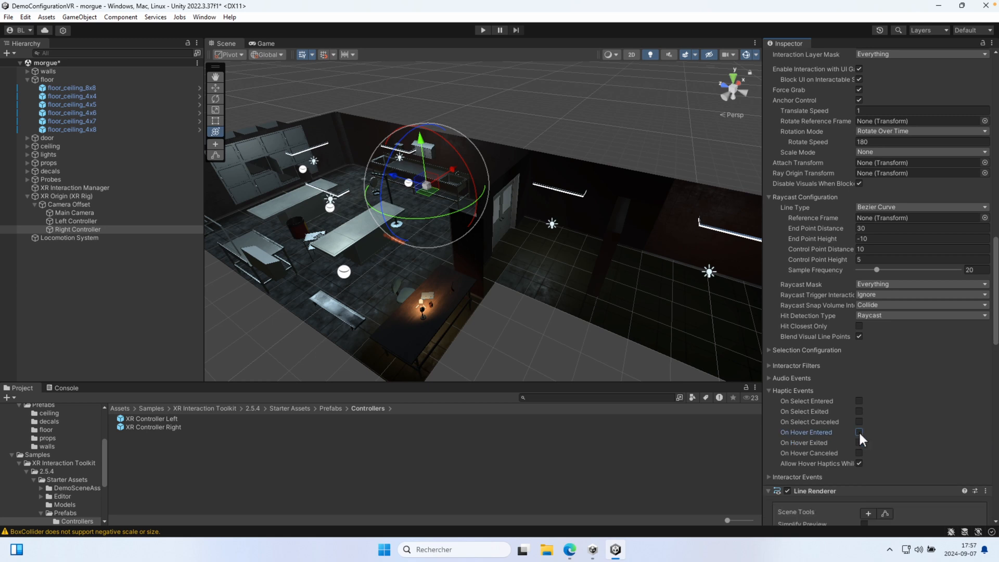
# - Examine the Right Controller ray's Interactor Events and Line Renderer settings, and collapse the Haptic Events, Interactor Events and Line Renderer sections
pyautogui.click(769, 390)
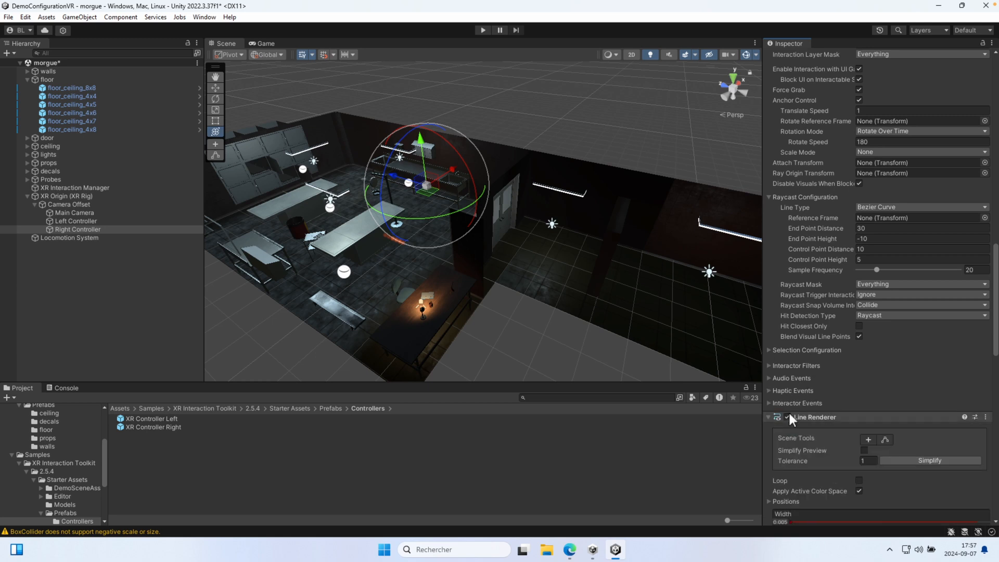
pyautogui.click(769, 404)
pyautogui.scroll(-3, 846, 388)
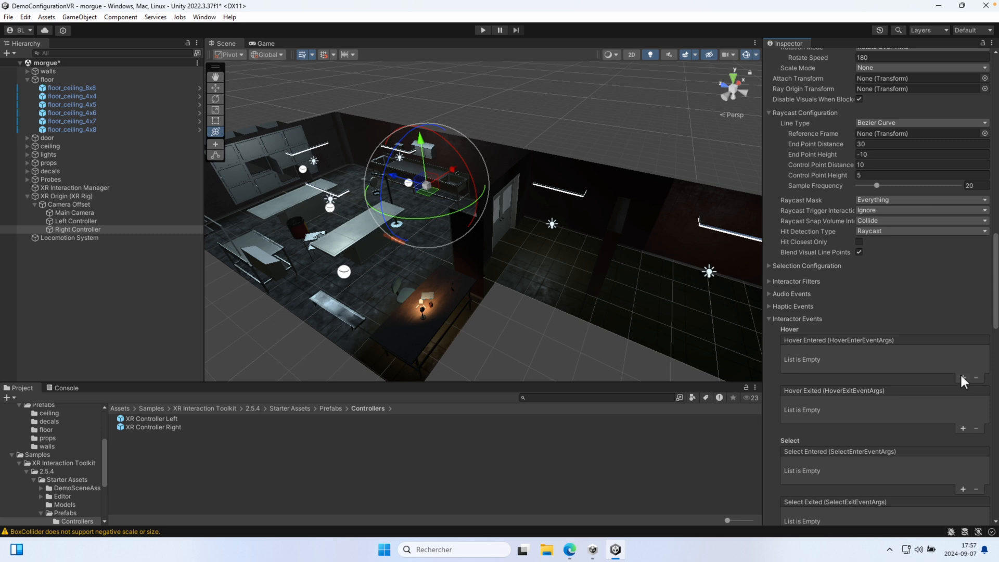
pyautogui.click(769, 319)
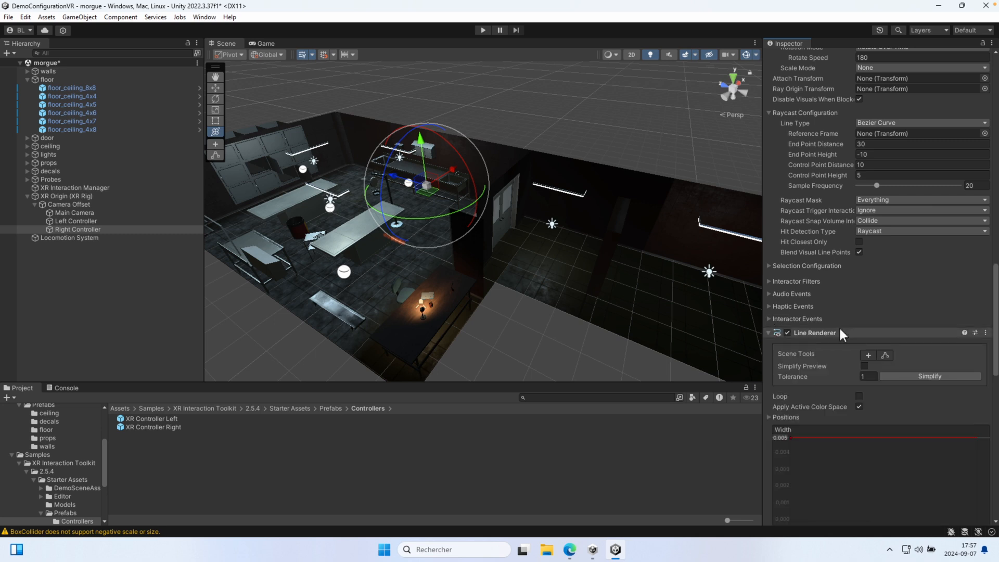
pyautogui.scroll(-3, 823, 339)
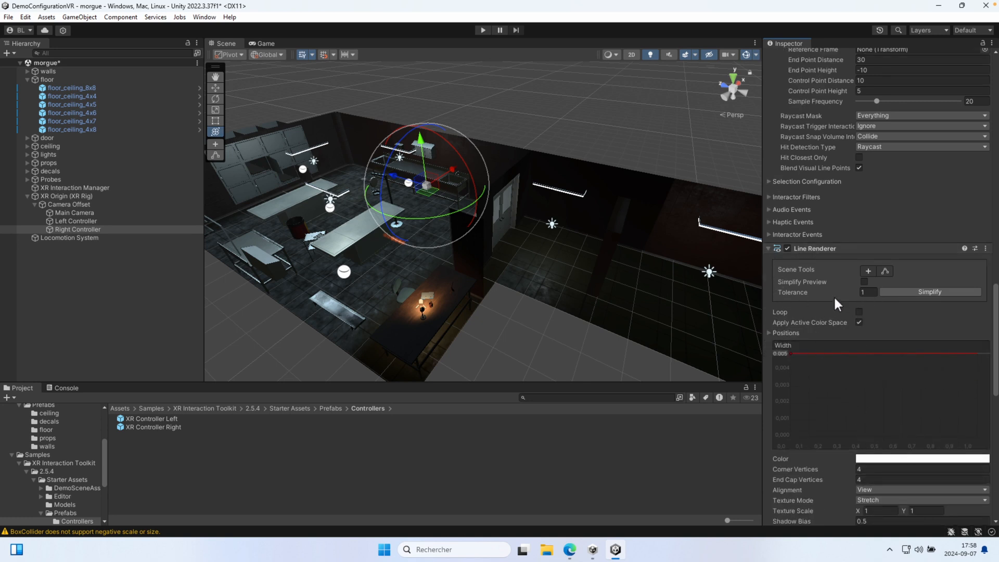
pyautogui.click(769, 248)
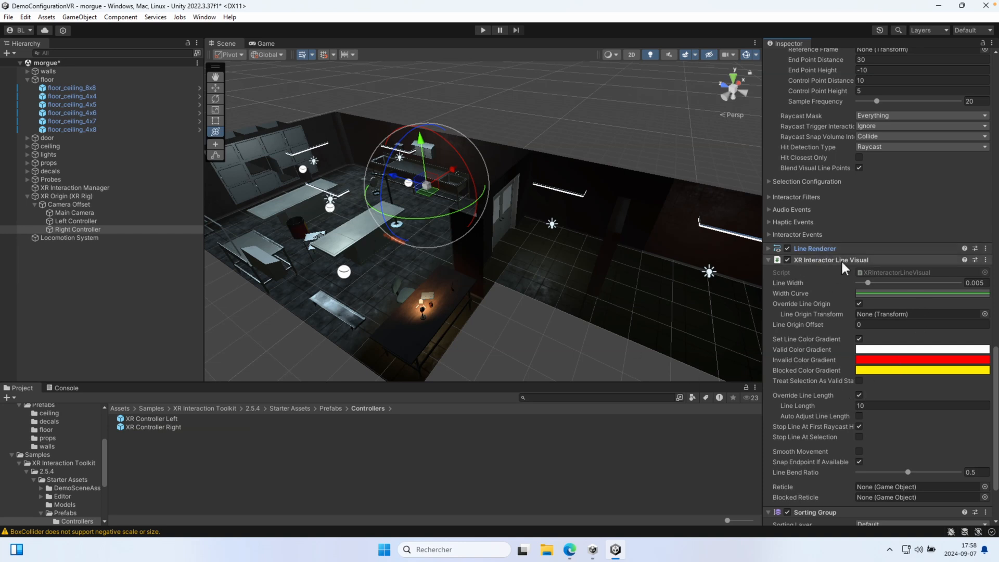
# - Set the start colour of the XR Interactor Line Visual's Valid Color Gradient to light blue 98F3FD
pyautogui.scroll(-3, 841, 364)
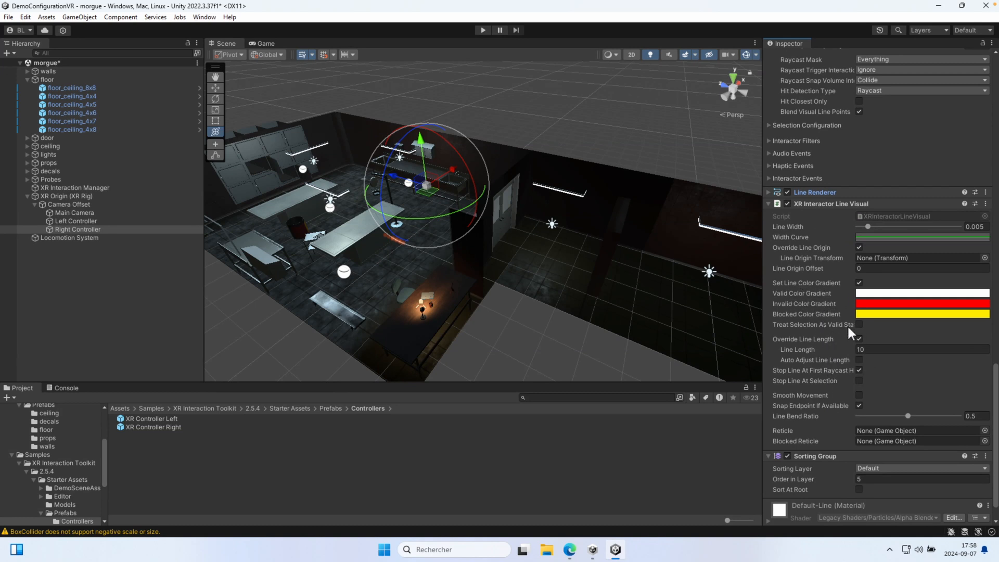
pyautogui.click(872, 294)
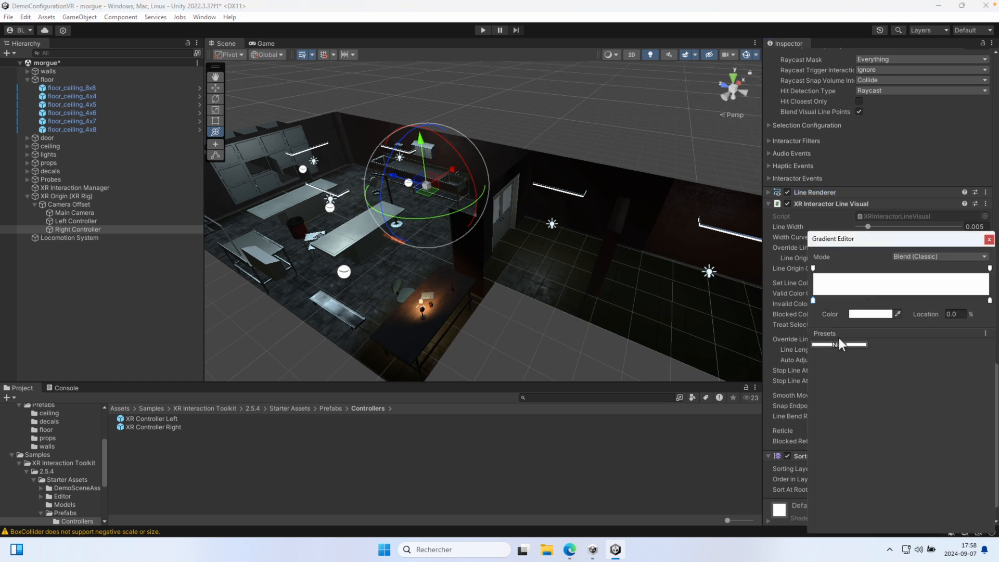
pyautogui.click(866, 315)
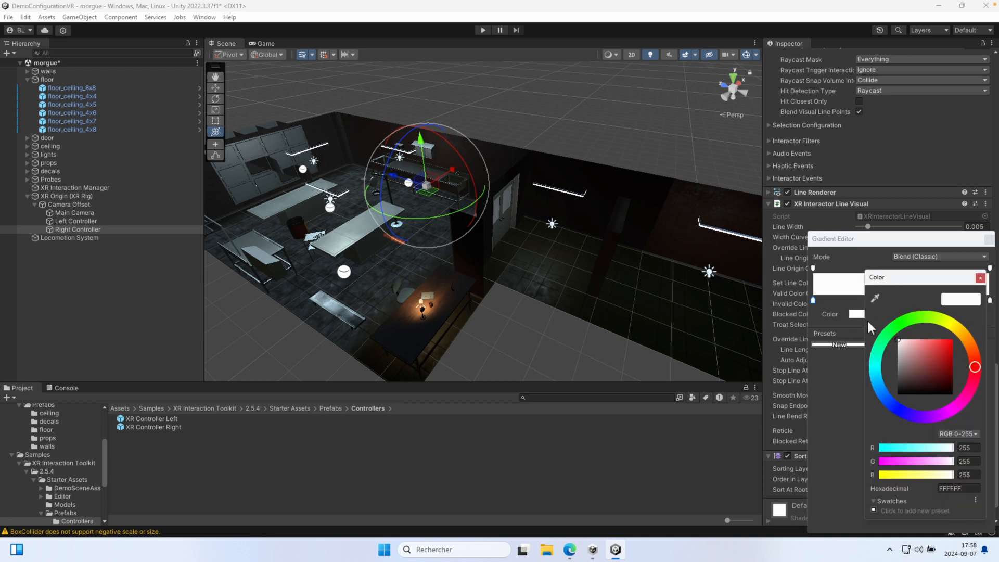
pyautogui.click(877, 374)
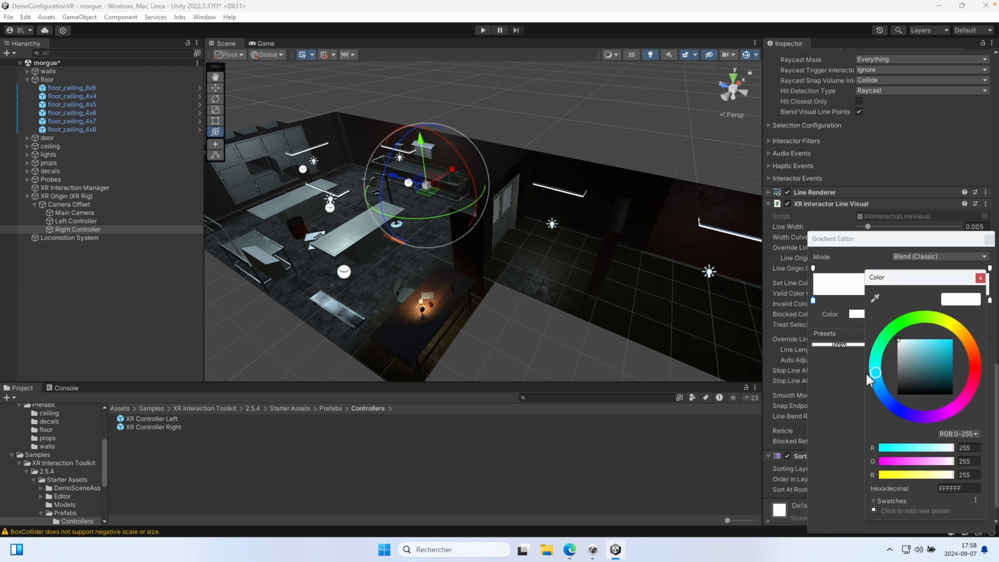
pyautogui.moveTo(920, 342); pyautogui.dragTo(920, 339)
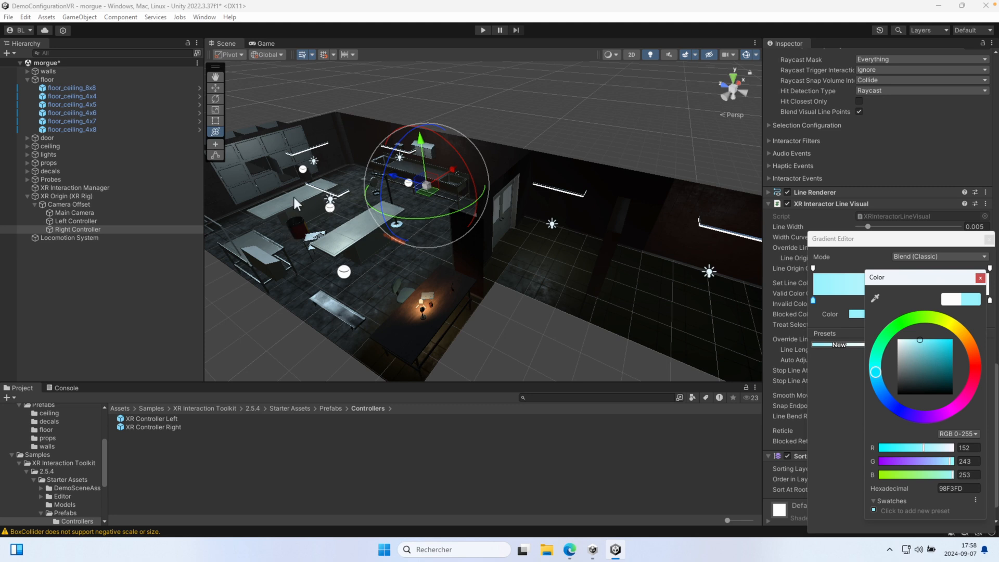
pyautogui.click(981, 278)
# - Set the end colour of the Valid Color Gradient to a similar light blue, about 94EBFB, and close the gradient editor
pyautogui.click(990, 300)
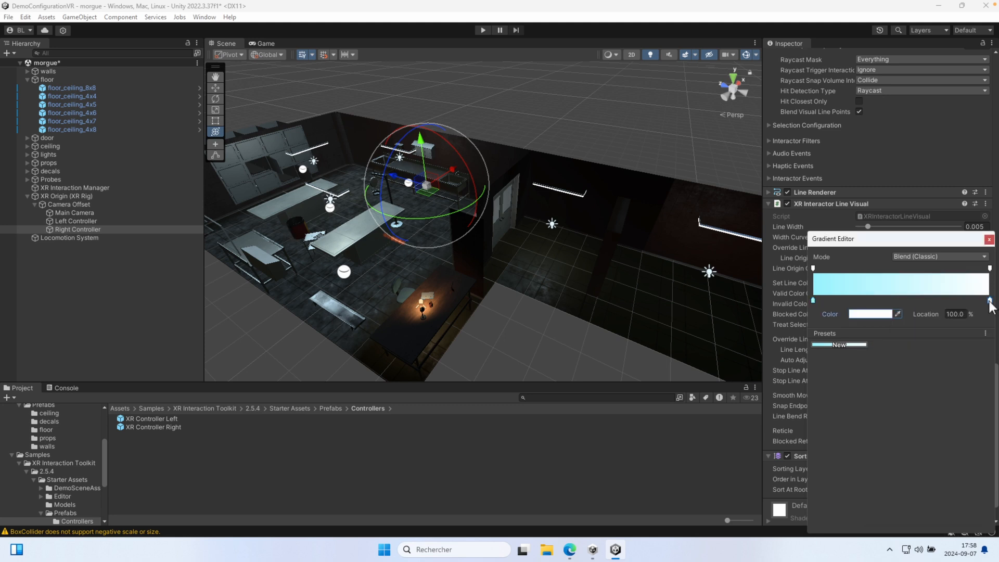
pyautogui.doubleClick(990, 300)
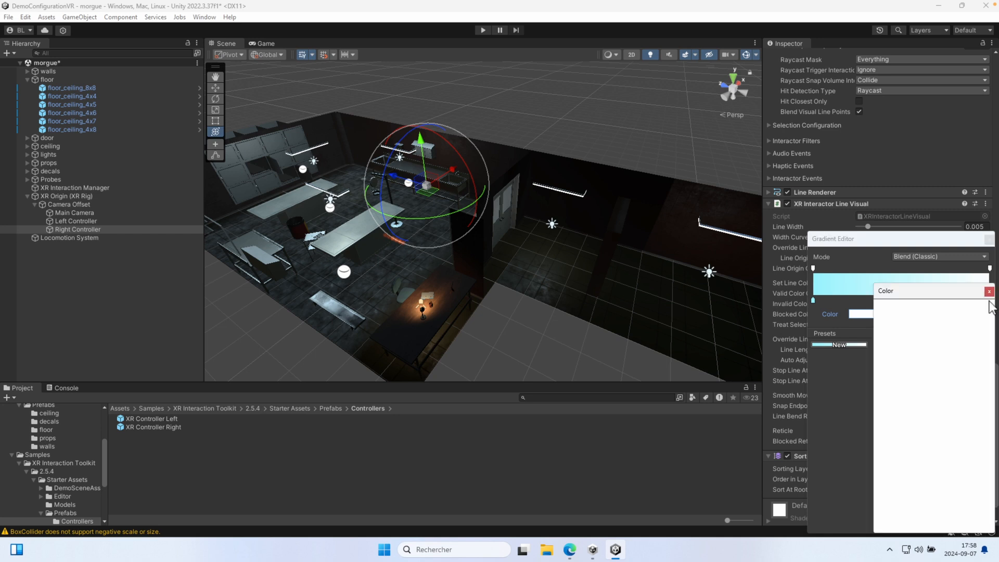
pyautogui.click(886, 389)
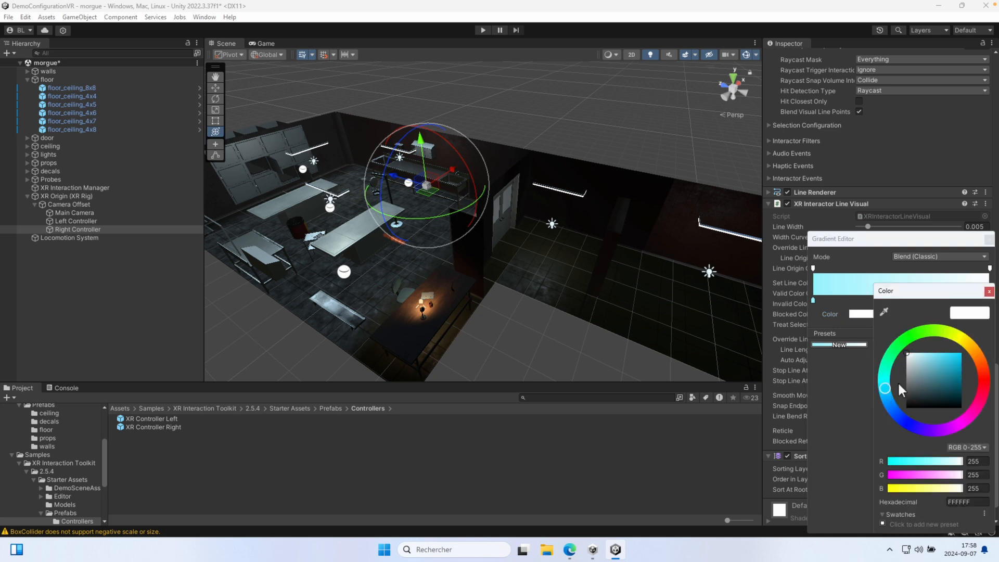
pyautogui.moveTo(910, 356); pyautogui.dragTo(933, 352)
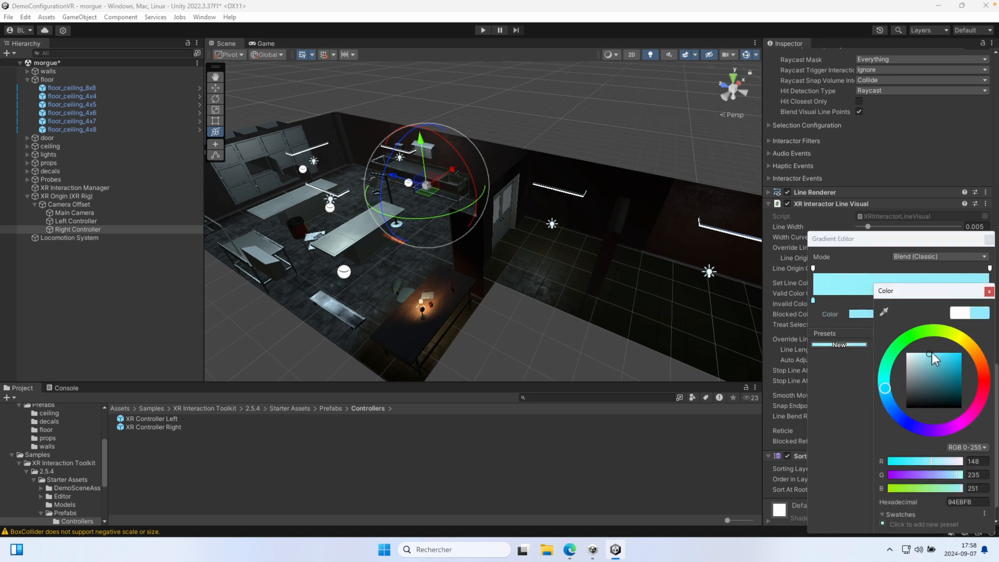
pyautogui.click(988, 291)
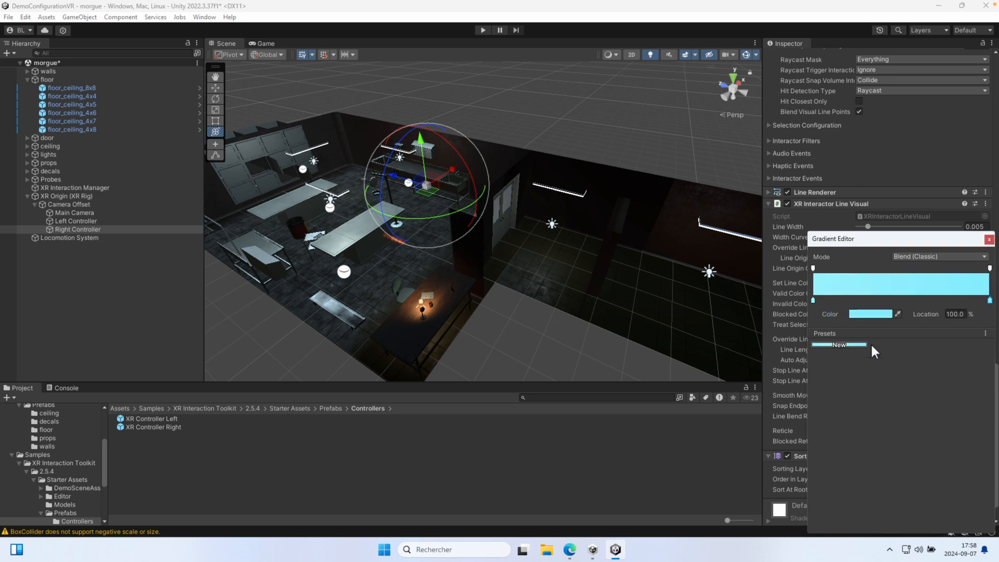
pyautogui.click(989, 240)
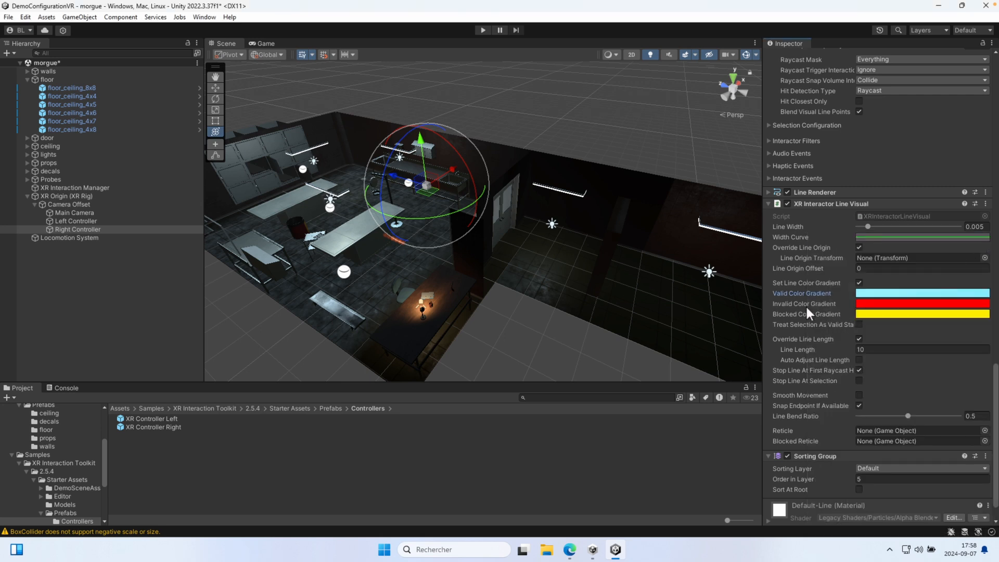
# - Set the start colour of the Invalid Color Gradient to muted red BA3939 and copy its hexadecimal value
pyautogui.click(862, 304)
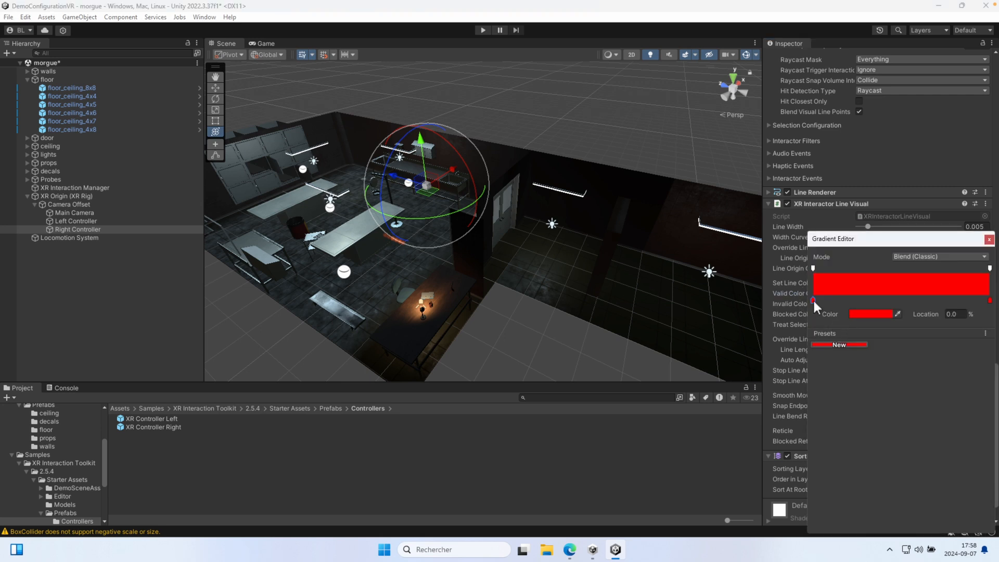
pyautogui.click(877, 314)
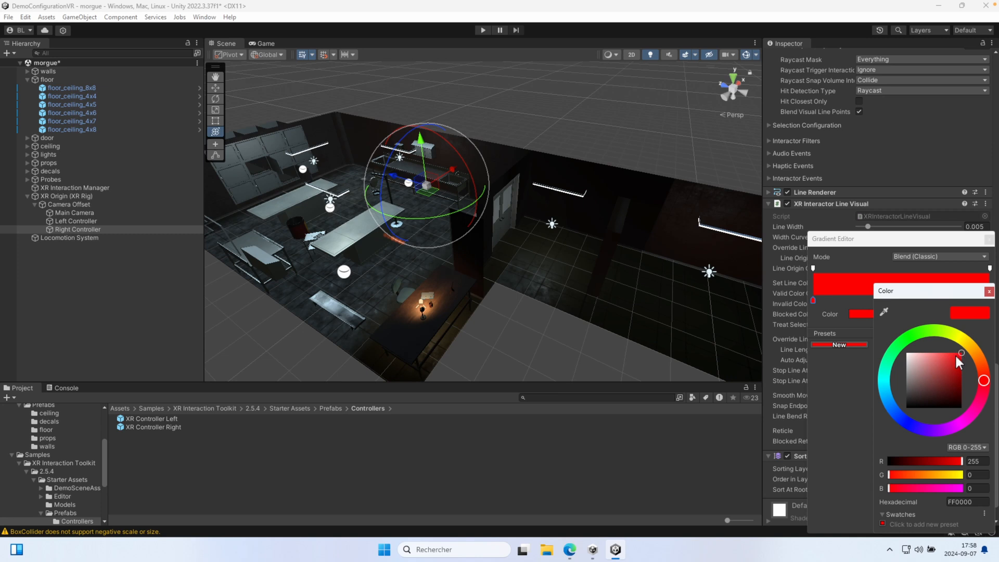
pyautogui.moveTo(960, 353); pyautogui.dragTo(945, 368)
pyautogui.click(980, 502)
pyautogui.hotkey('ctrl', 'c')
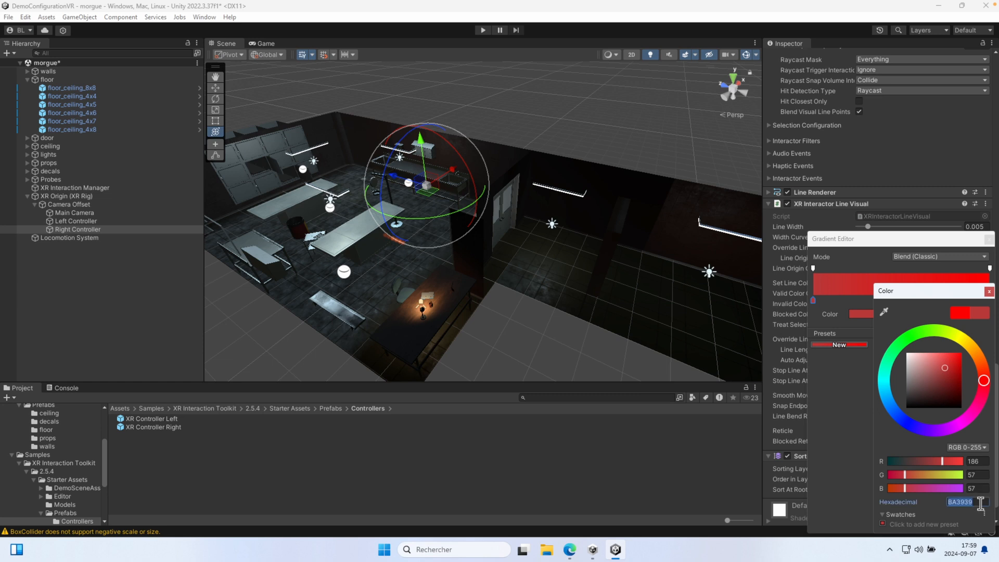
pyautogui.click(989, 291)
# - Paste BA3939 as the end colour of the Invalid Color Gradient, close the gradient editor and collapse the XR Interactor Line Visual component
pyautogui.doubleClick(990, 301)
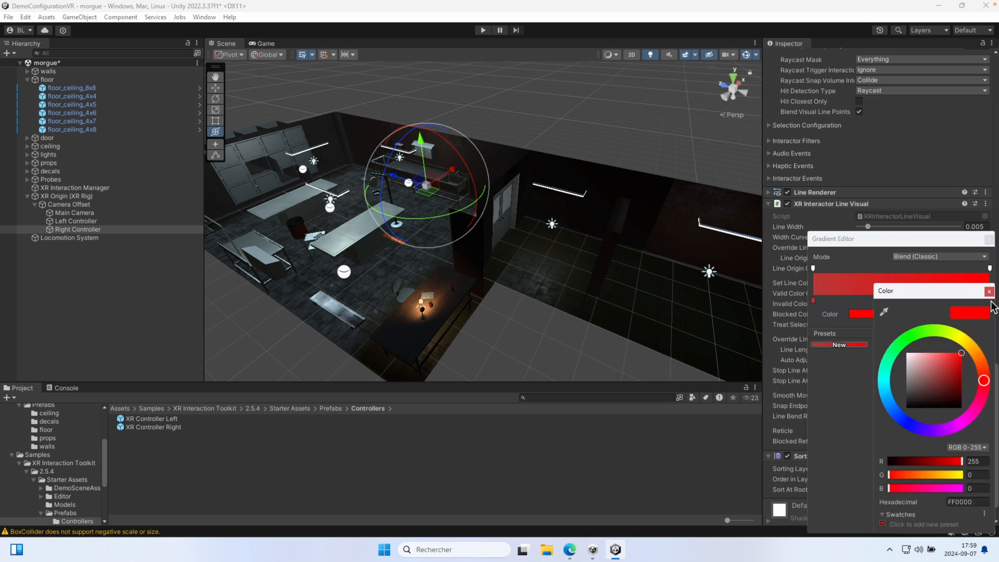
pyautogui.hotkey('ctrl', 'v')
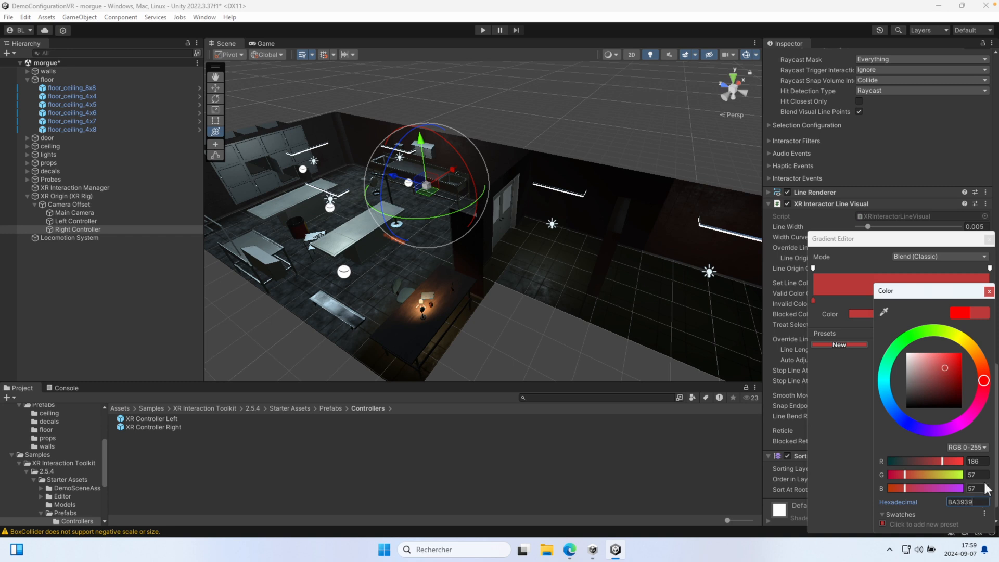
pyautogui.click(989, 290)
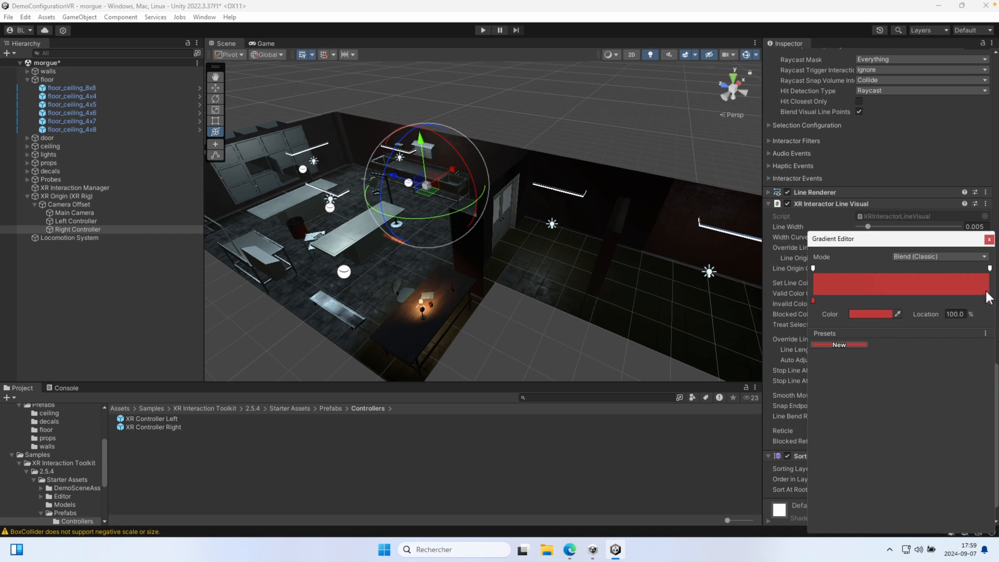
pyautogui.click(989, 239)
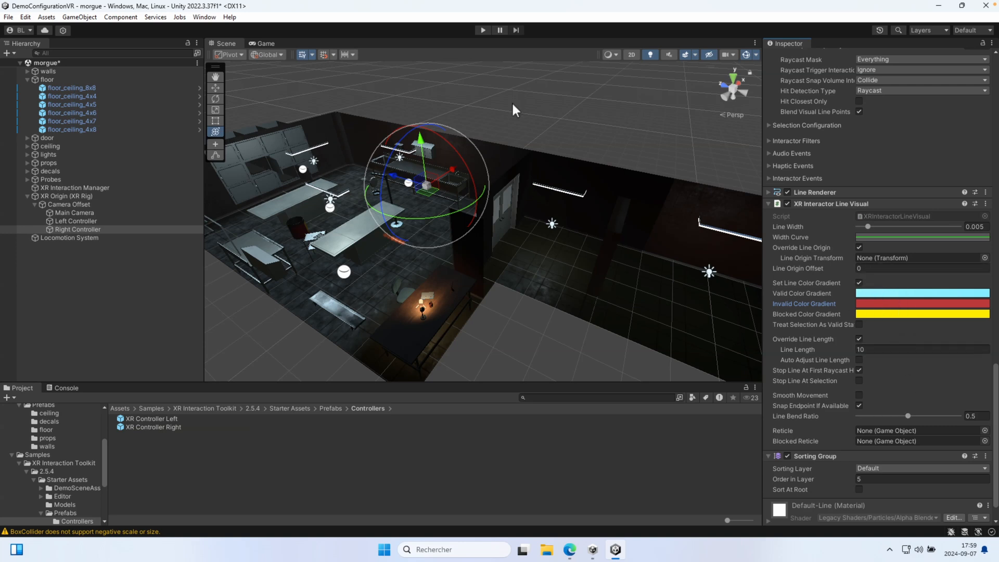
pyautogui.click(769, 203)
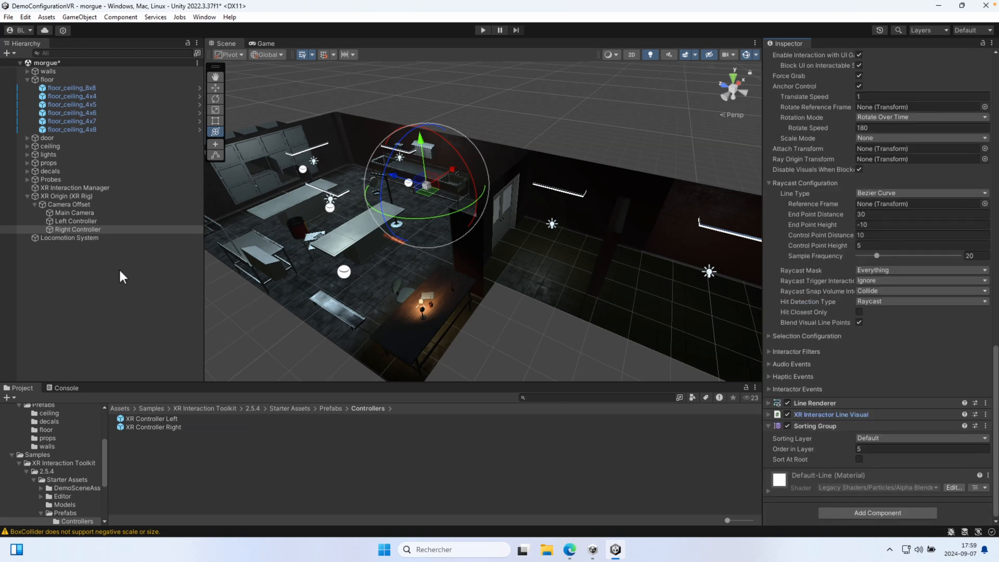
# - Review the Locomotion System's left-hand snap turn action reference and the floor's Teleportation Area settings
pyautogui.click(86, 237)
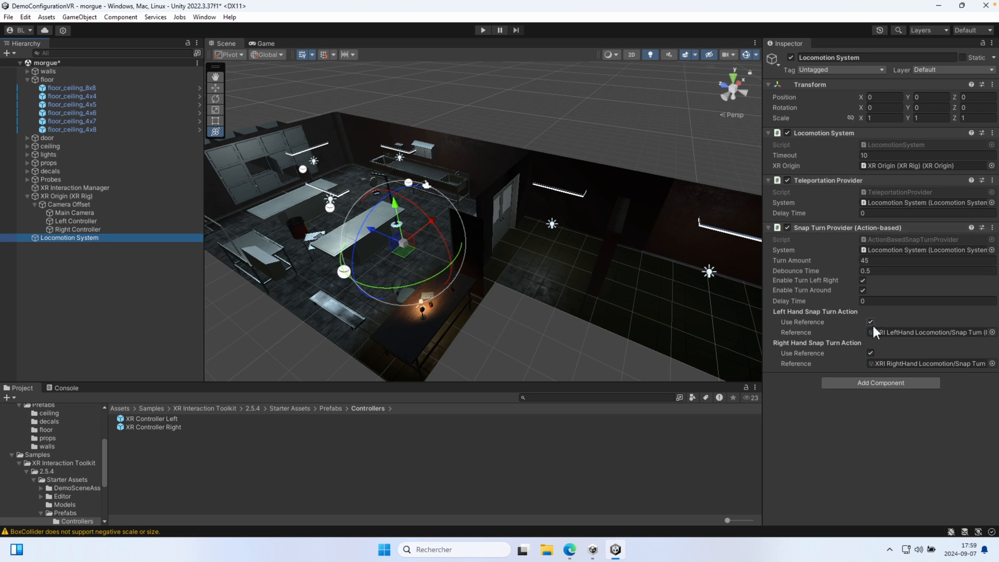
pyautogui.click(992, 332)
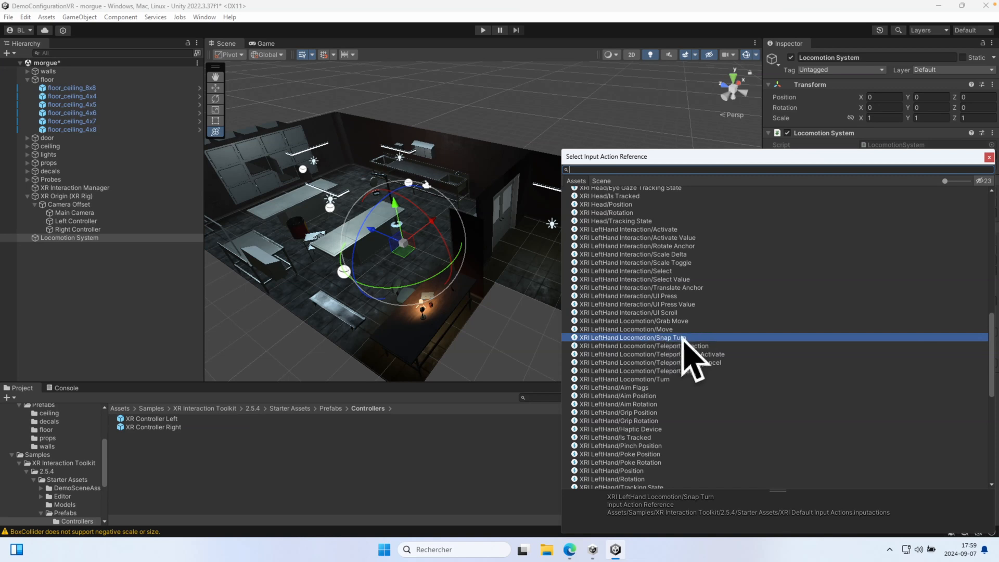
pyautogui.click(989, 157)
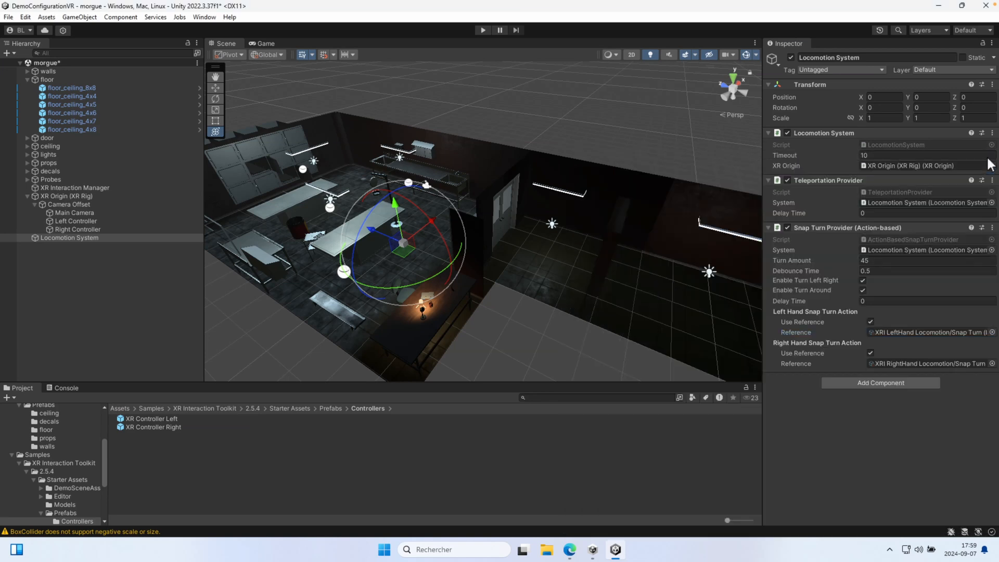
pyautogui.click(51, 80)
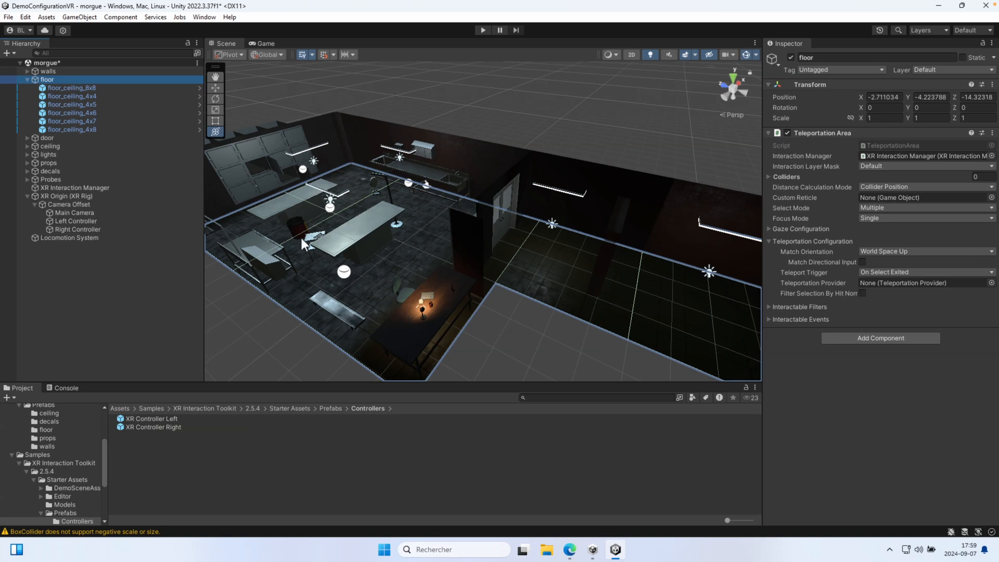
# - Compare the Left Controller's XR Ray Interactor raycast settings with those of the Right Controller
pyautogui.click(89, 220)
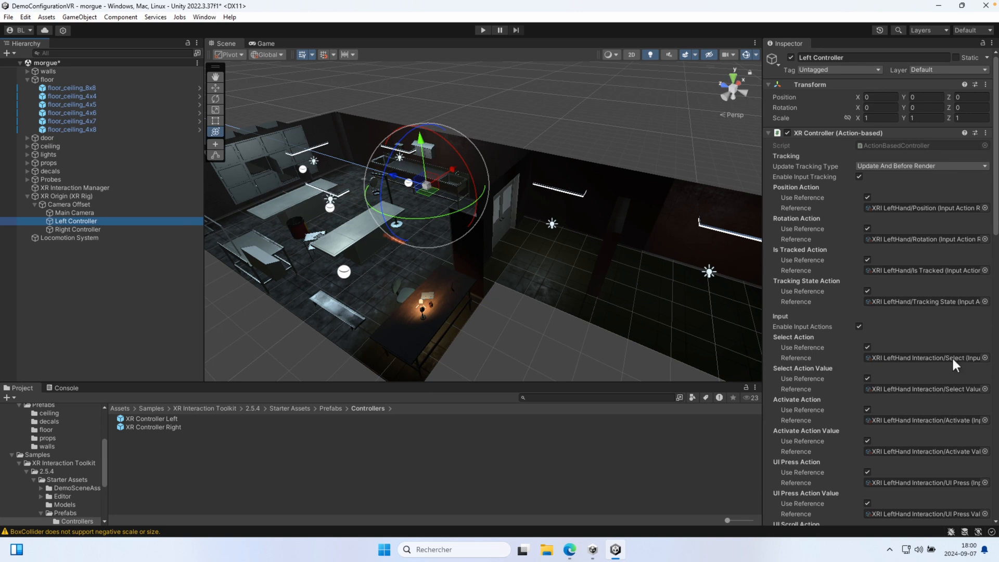
pyautogui.scroll(-5, 929, 374)
pyautogui.scroll(-15, 930, 374)
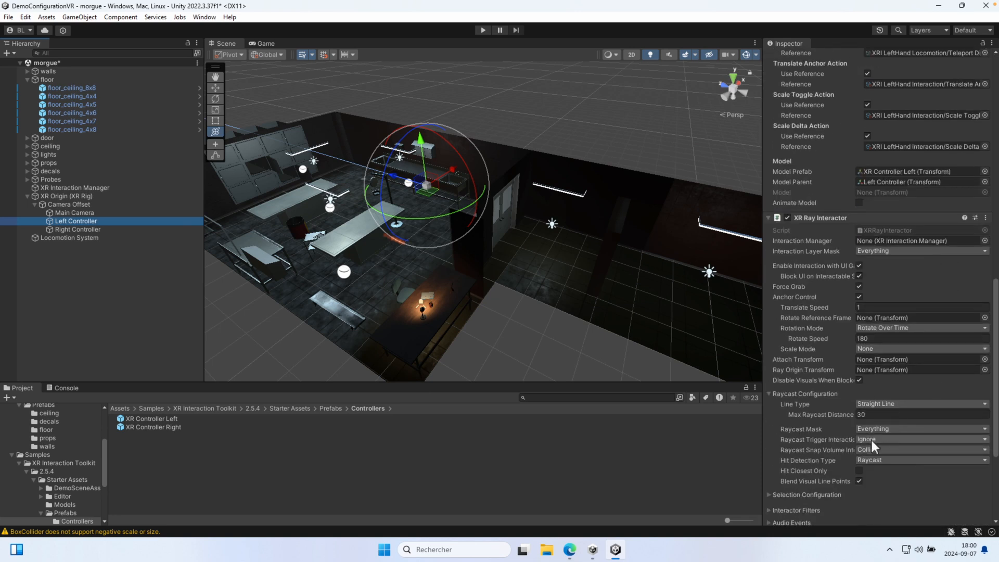
pyautogui.scroll(2, 887, 423)
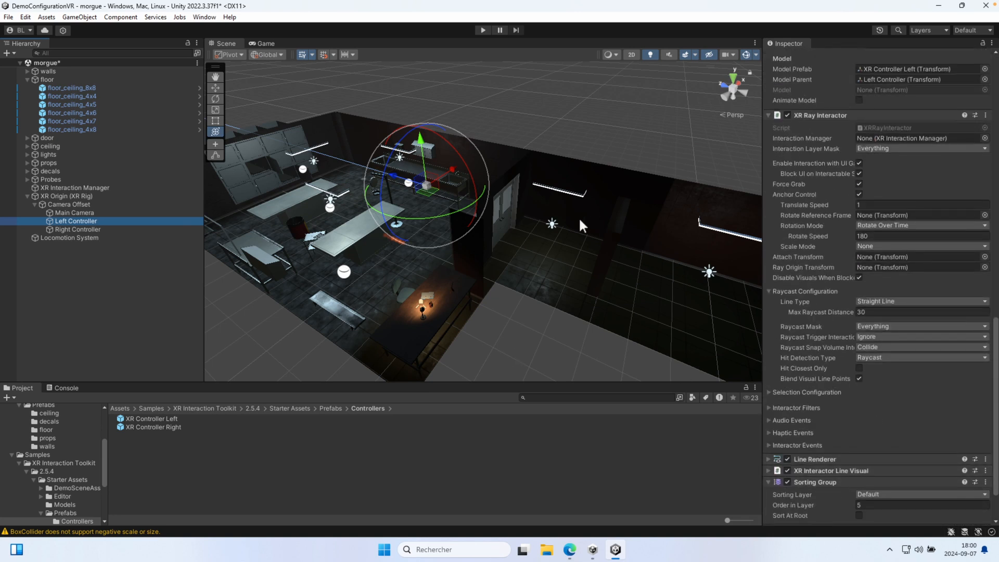
pyautogui.click(88, 229)
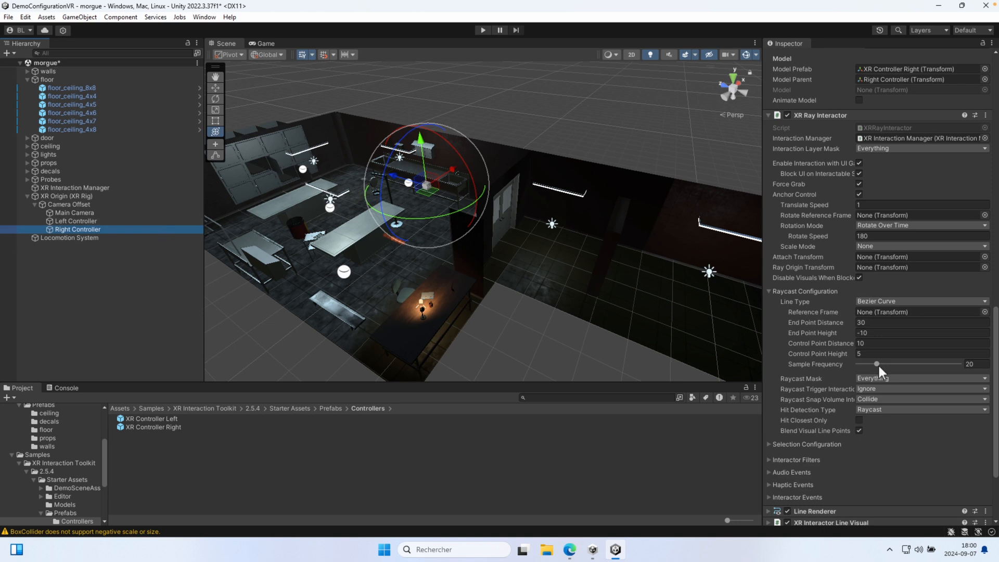